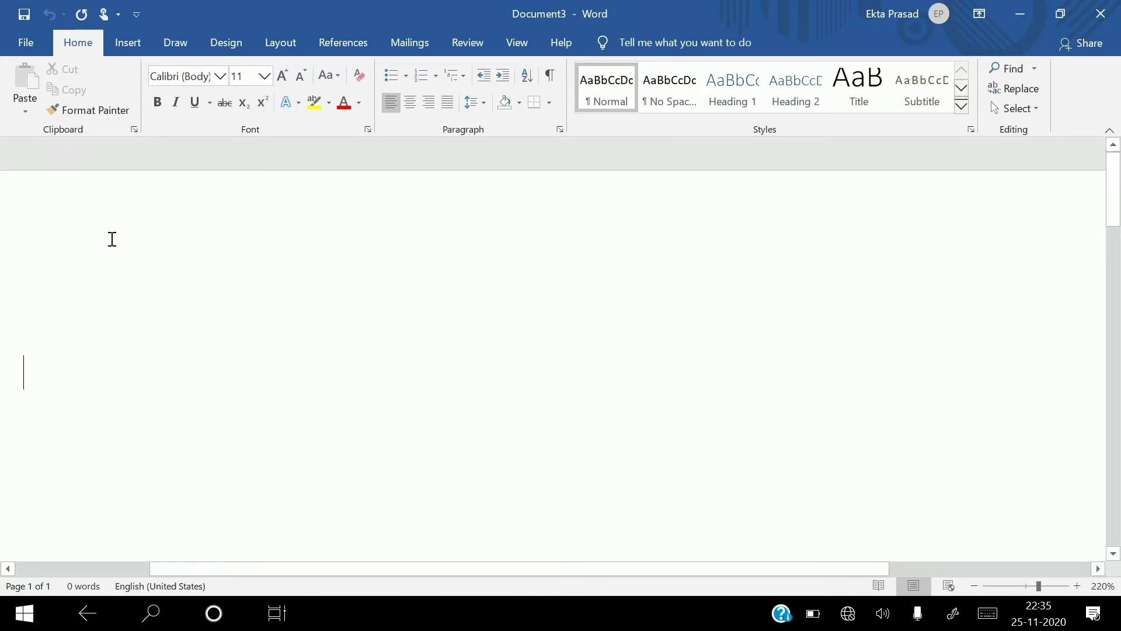
pyautogui.scroll(-1, 112, 240)
pyautogui.scroll(-5, 113, 239)
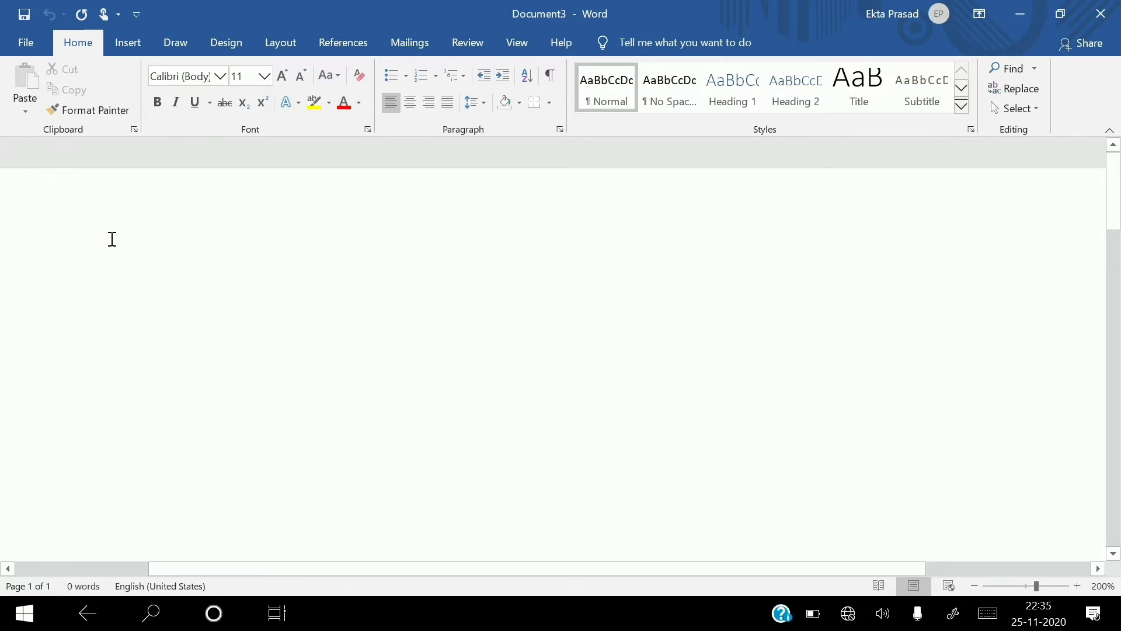
pyautogui.scroll(1, 106, 247)
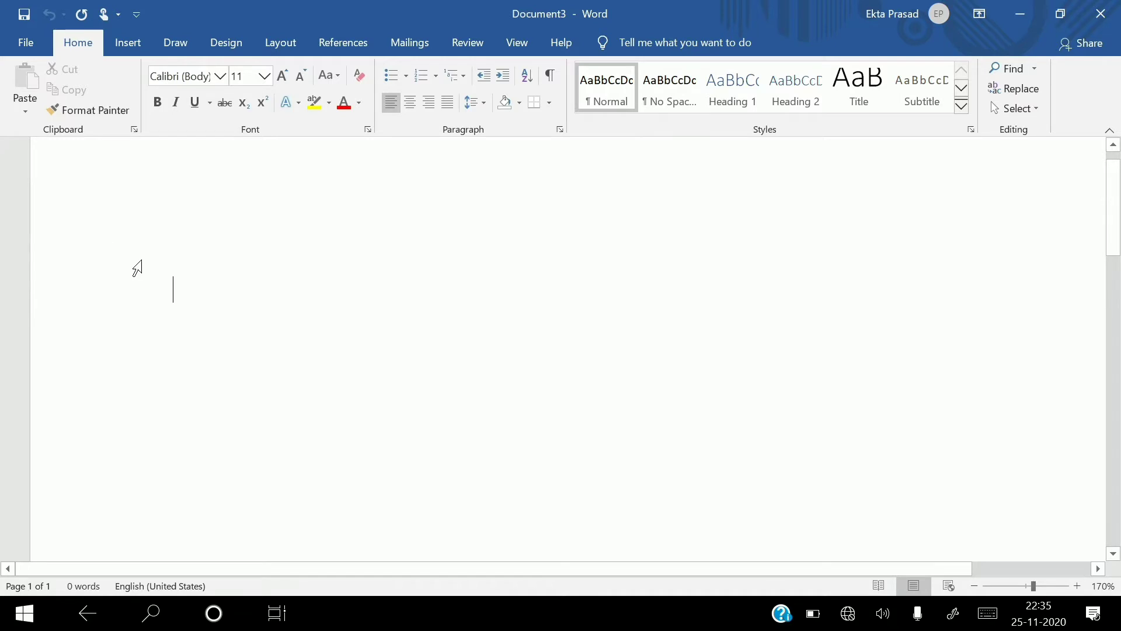
pyautogui.press('Return')
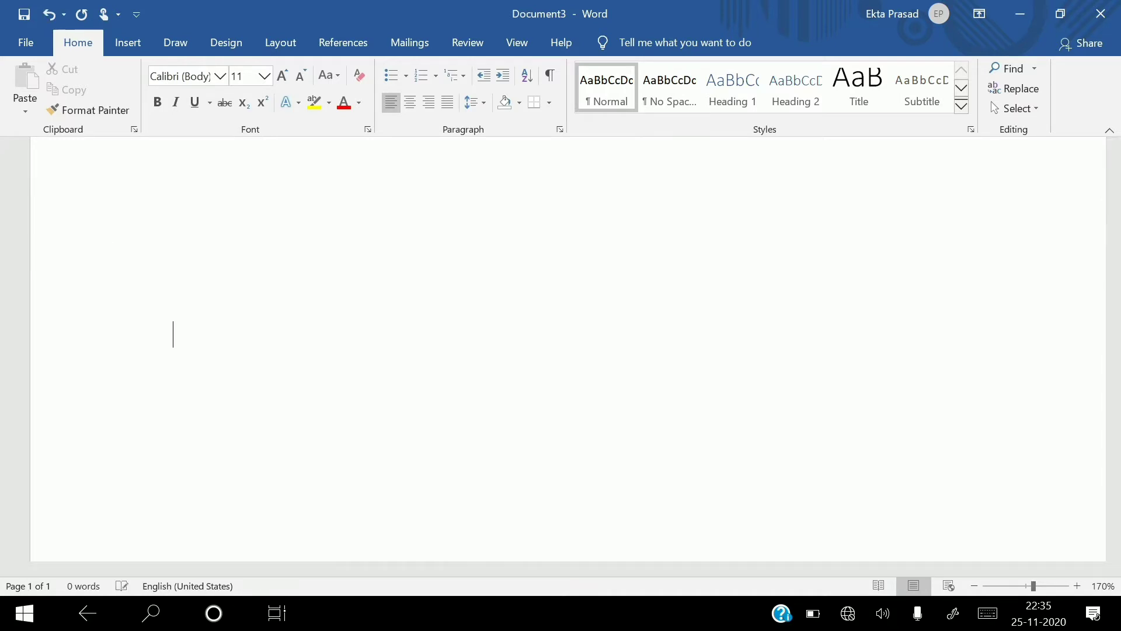
pyautogui.press('BackSpace')
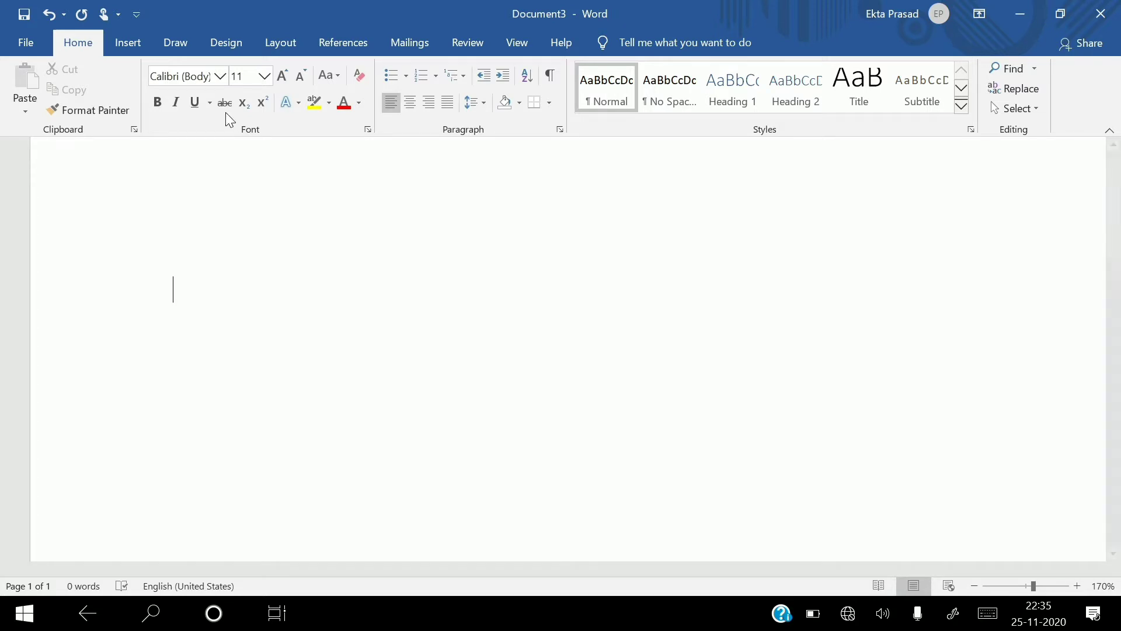
# Insert a SmartArt graphic with the Hierarchy layout from the Hierarchy category into the blank document.
pyautogui.click(138, 56)
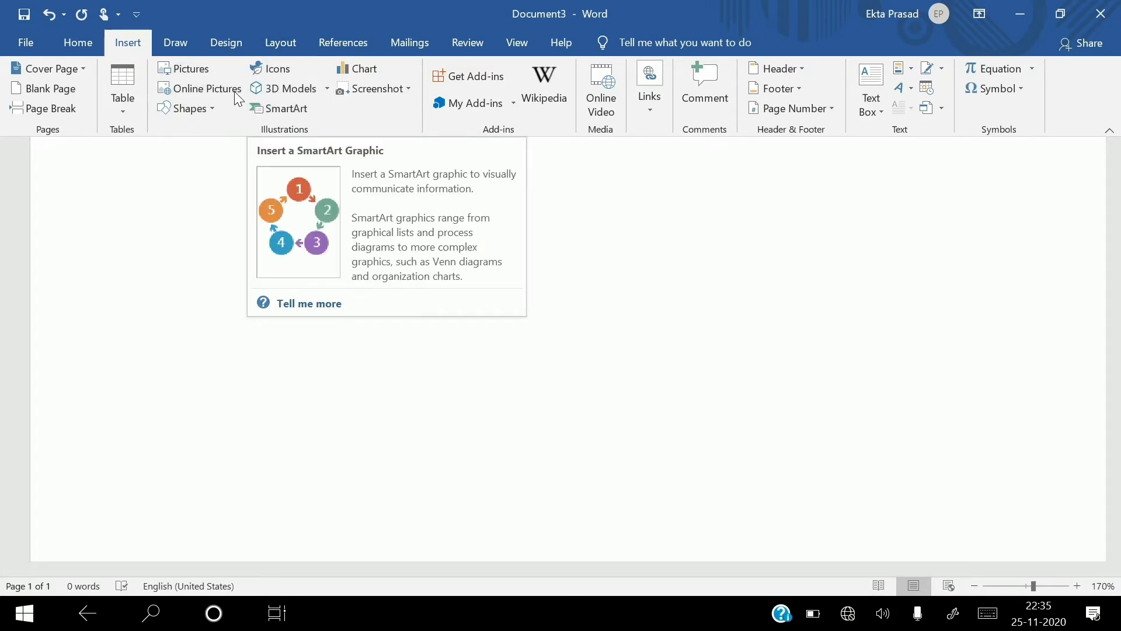
pyautogui.click(288, 111)
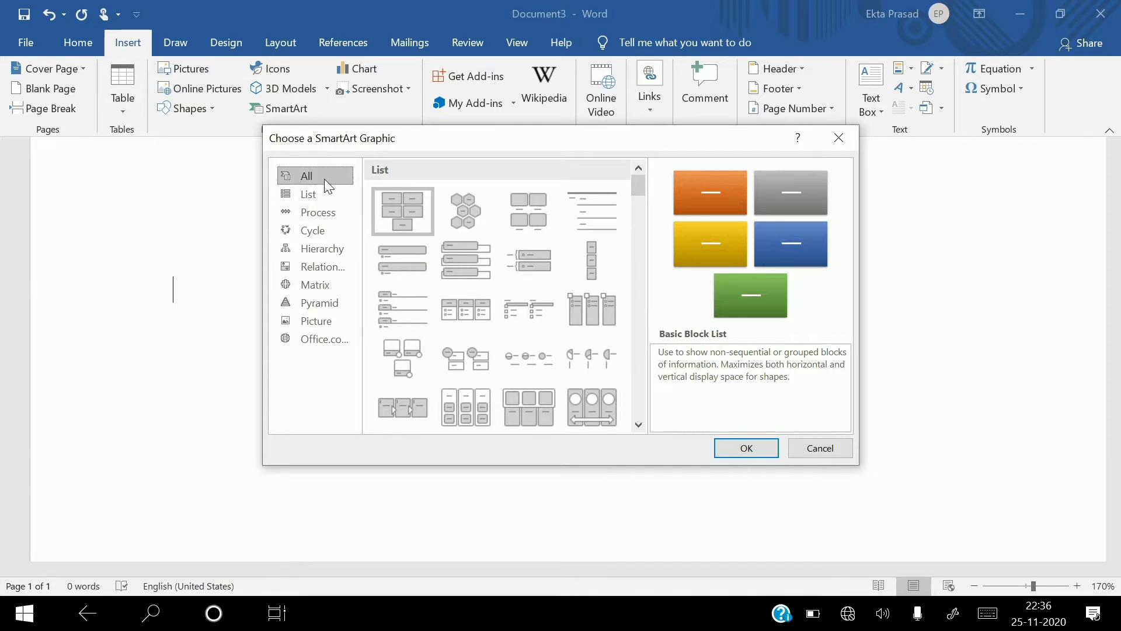
pyautogui.click(328, 195)
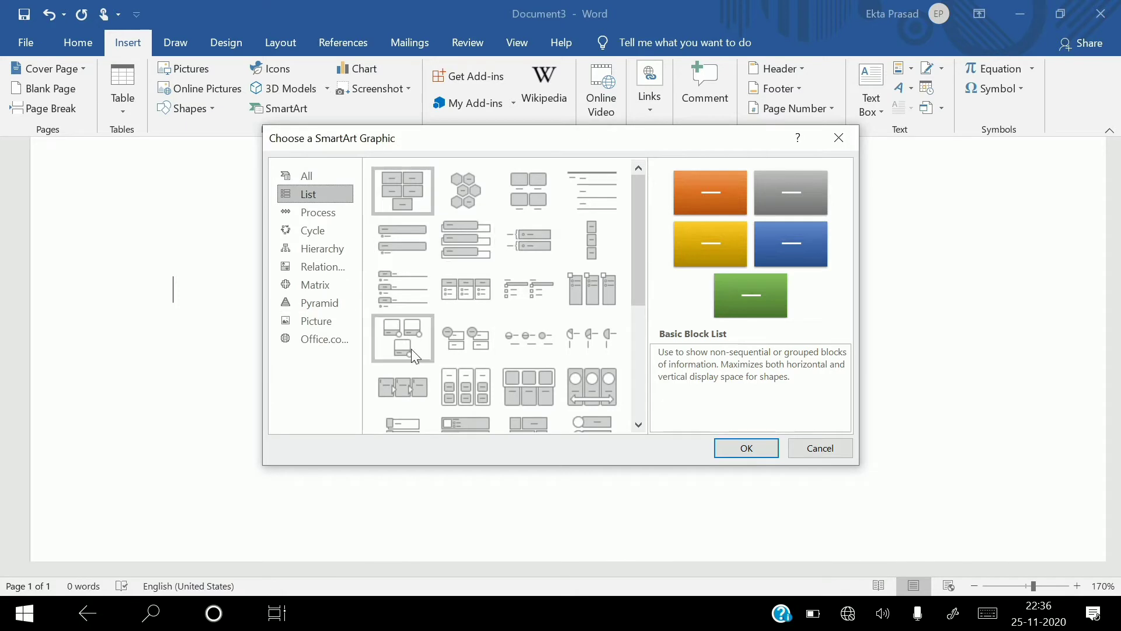
pyautogui.click(321, 210)
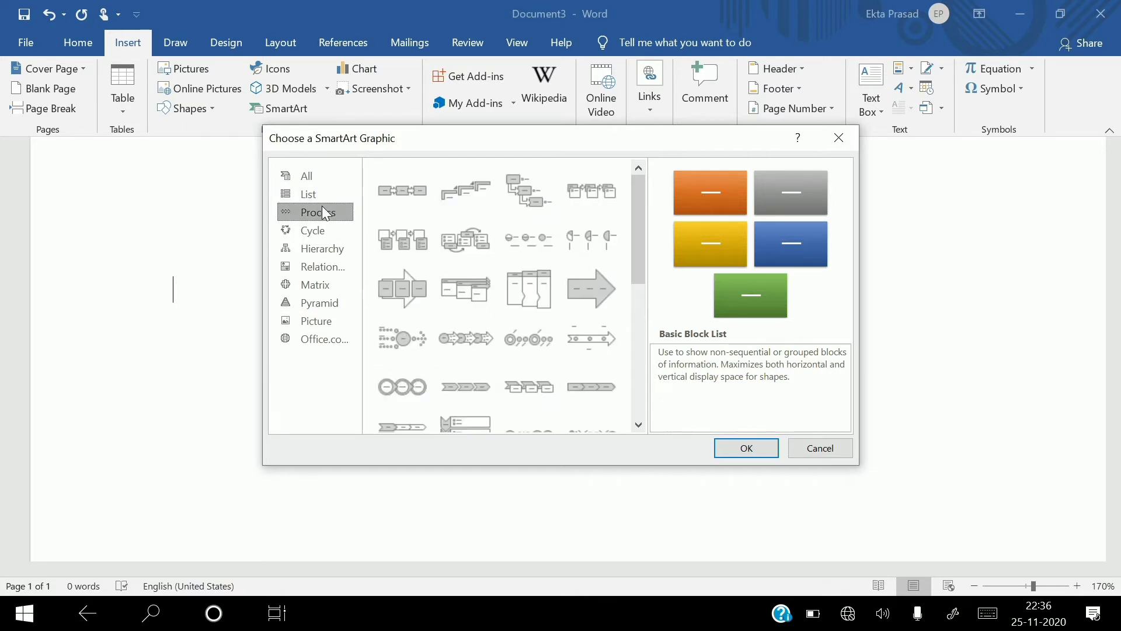
pyautogui.click(320, 230)
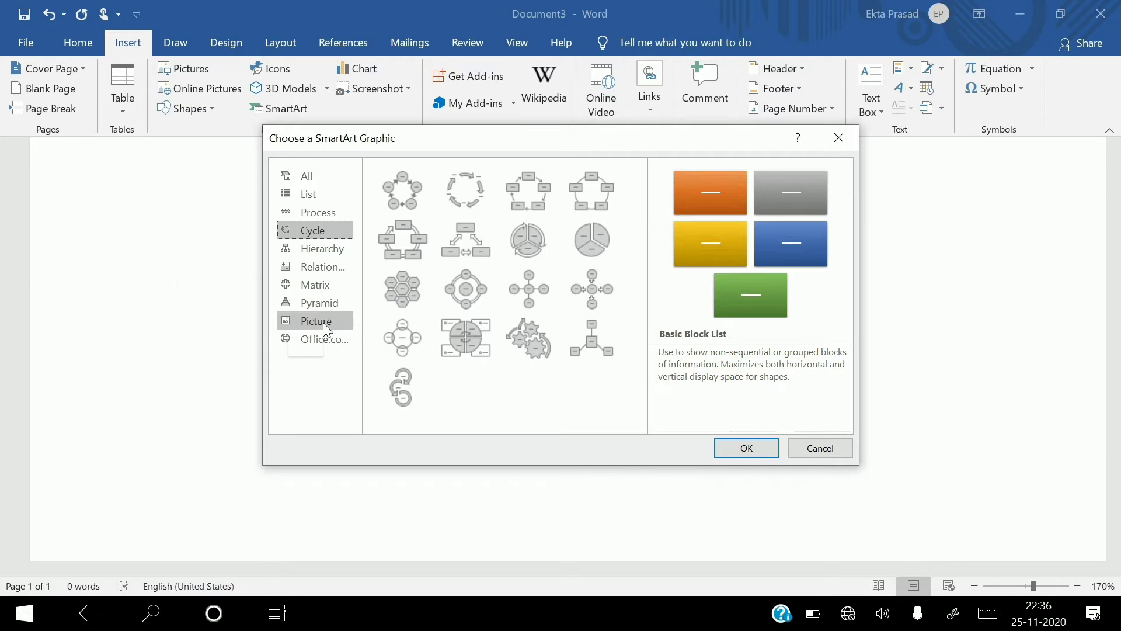
pyautogui.click(344, 250)
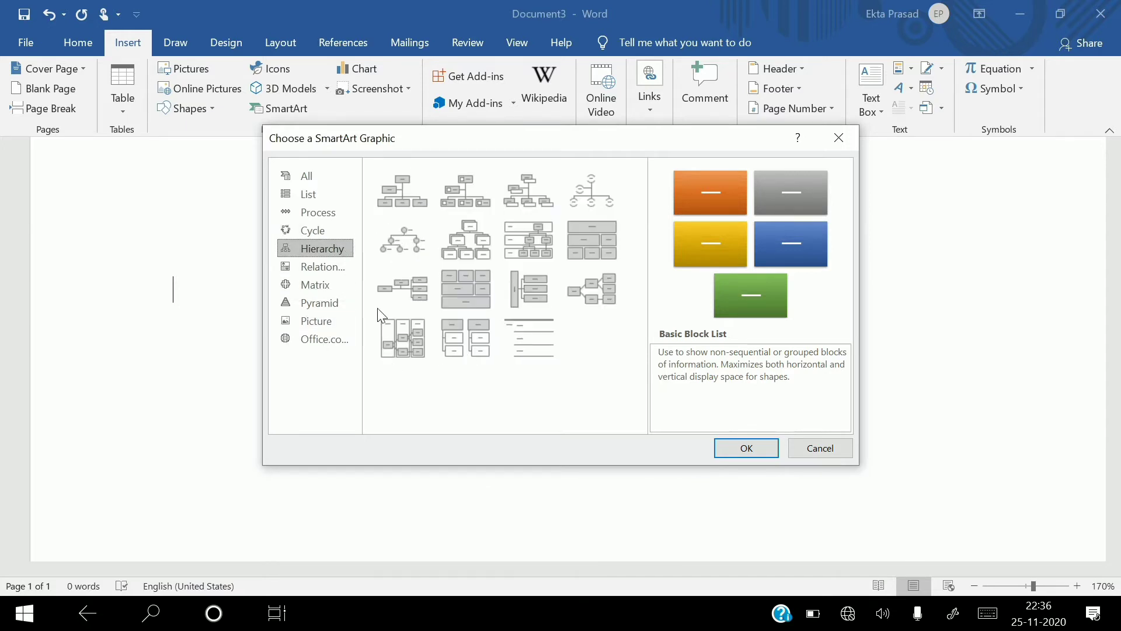
pyautogui.click(321, 192)
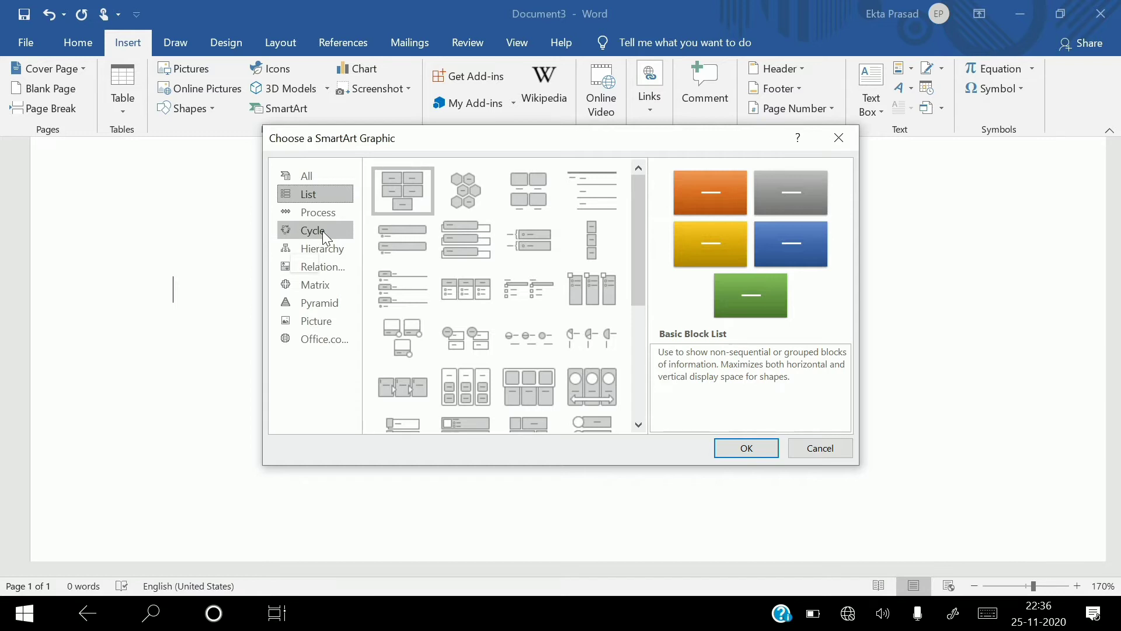
pyautogui.click(319, 247)
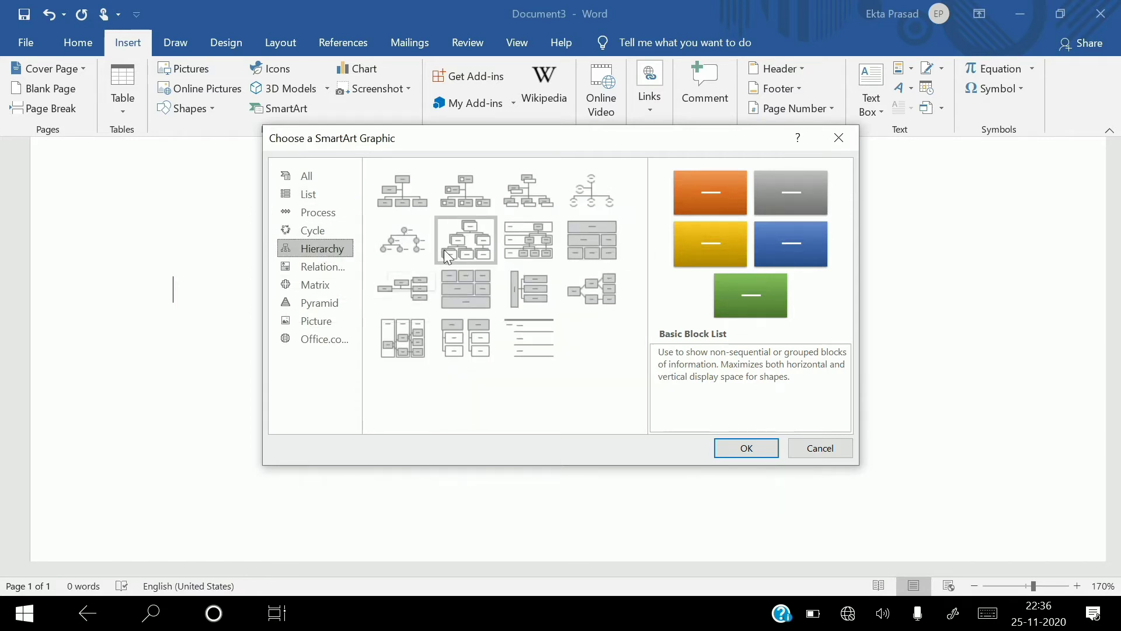
pyautogui.click(482, 255)
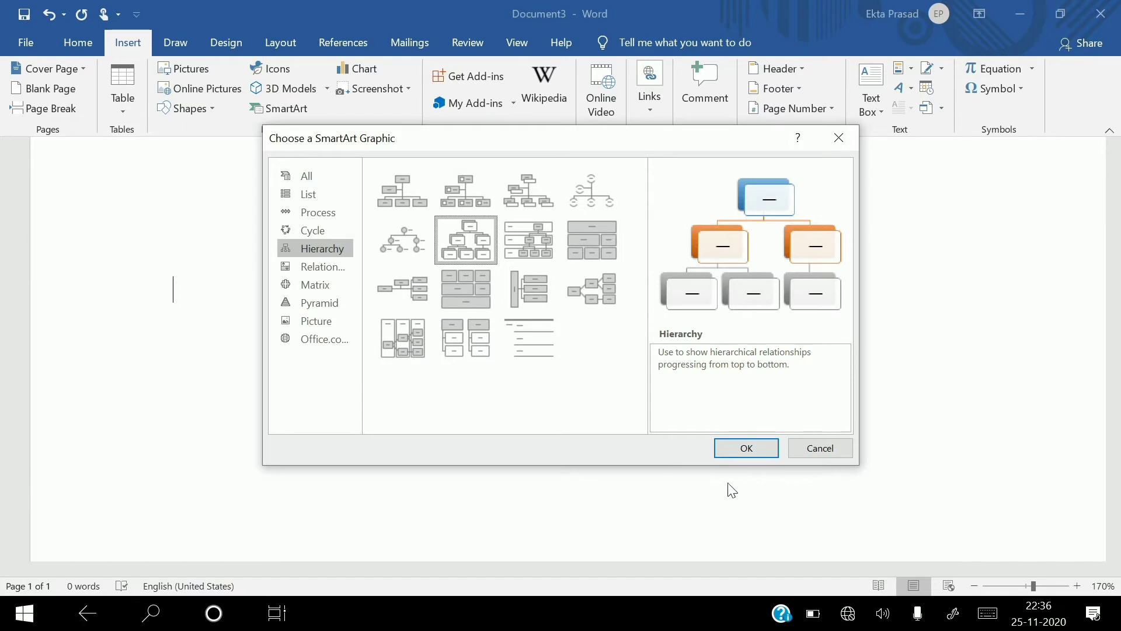
pyautogui.click(745, 451)
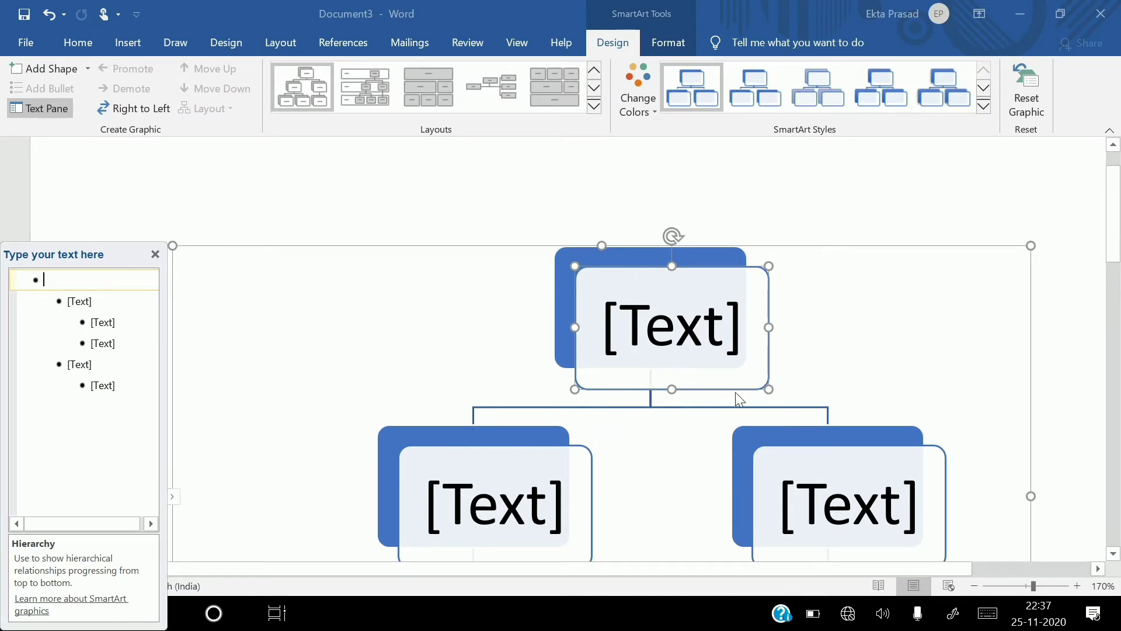
pyautogui.scroll(-3, 734, 391)
pyautogui.scroll(-4, 735, 391)
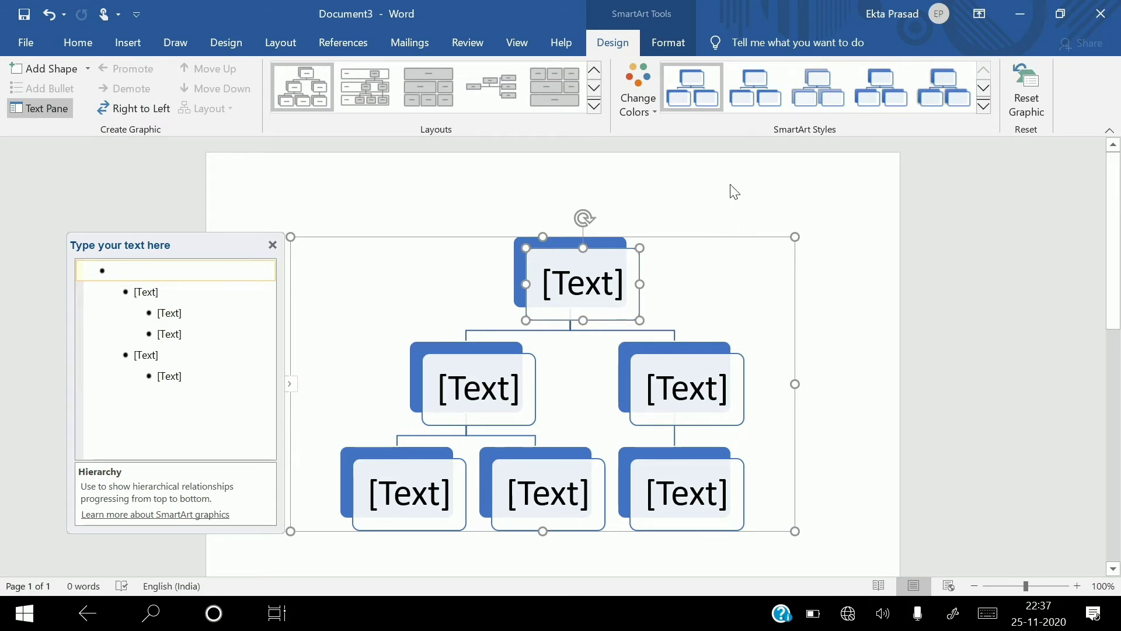
pyautogui.press('Escape')
pyautogui.click(642, 347)
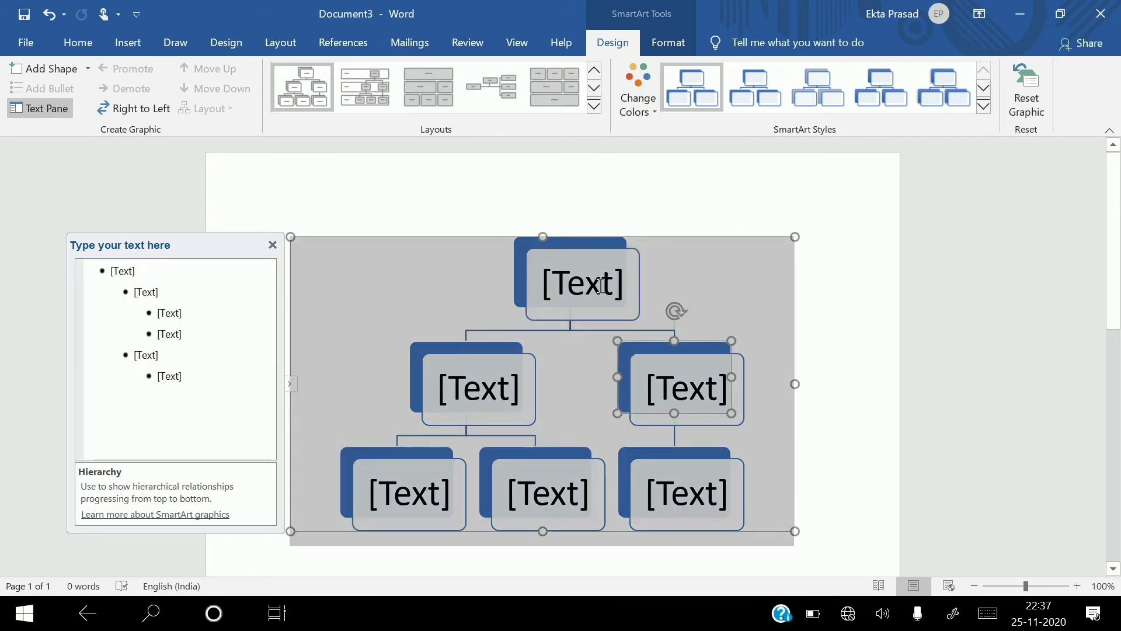
pyautogui.click(592, 270)
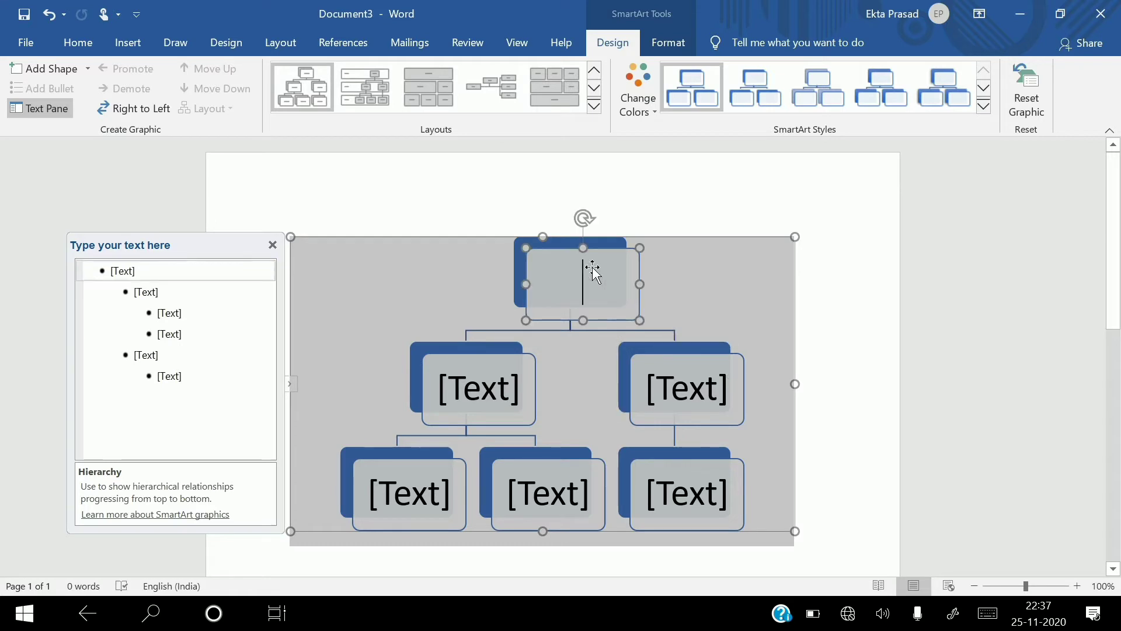
pyautogui.click(789, 310)
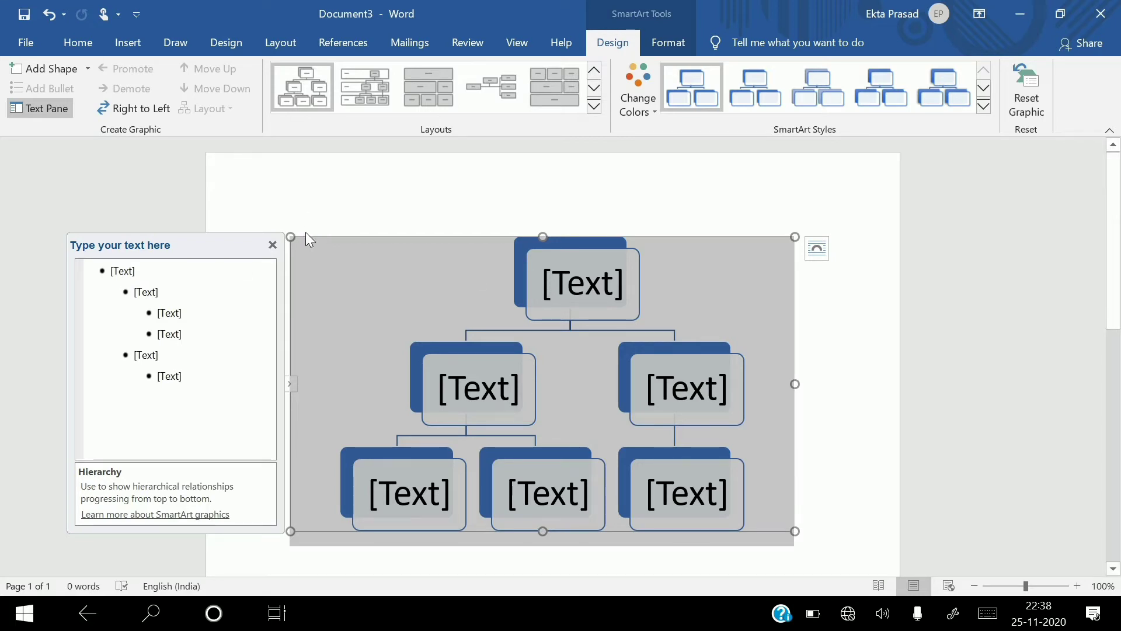
# Enter "components of computer" as the text of the hierarchy's top-level shape.
pyautogui.click(133, 272)
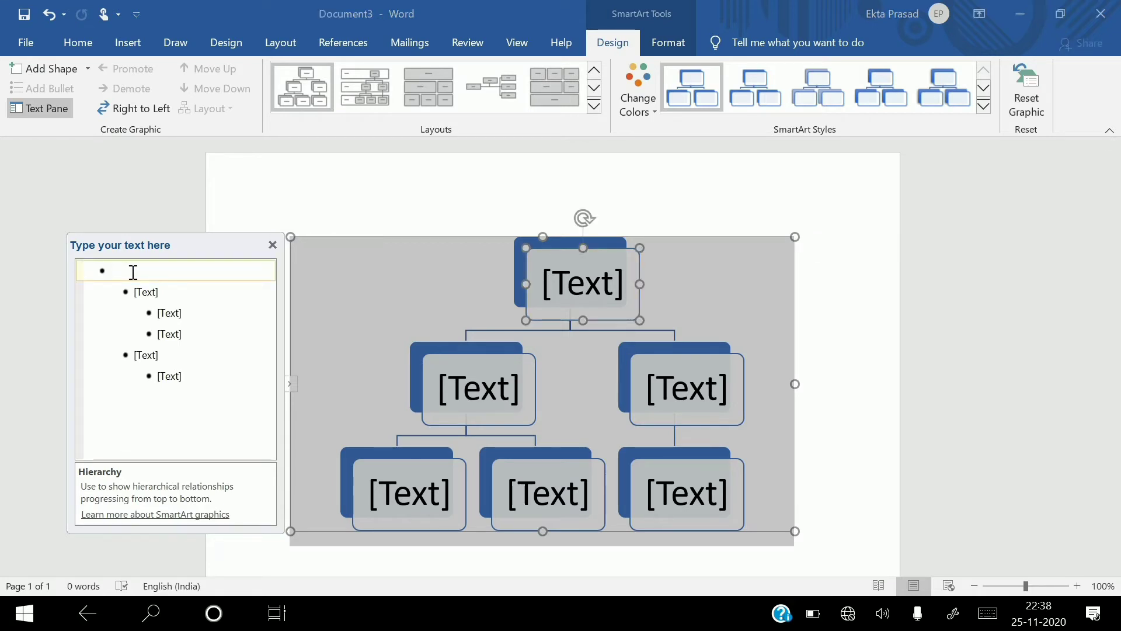
pyautogui.write('component')
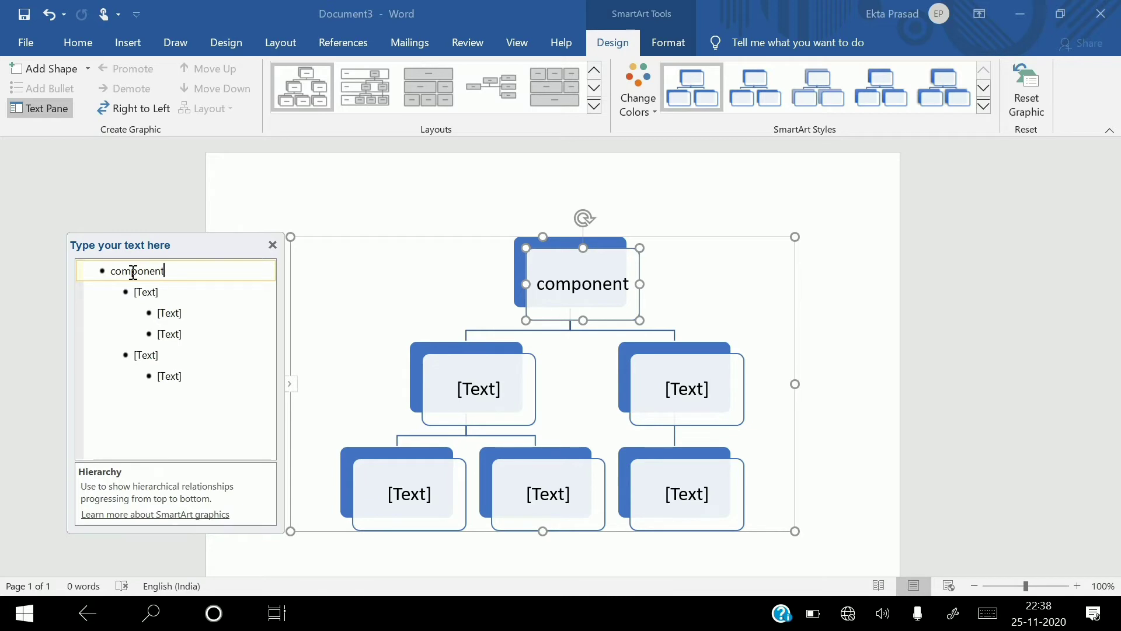
pyautogui.write('s')
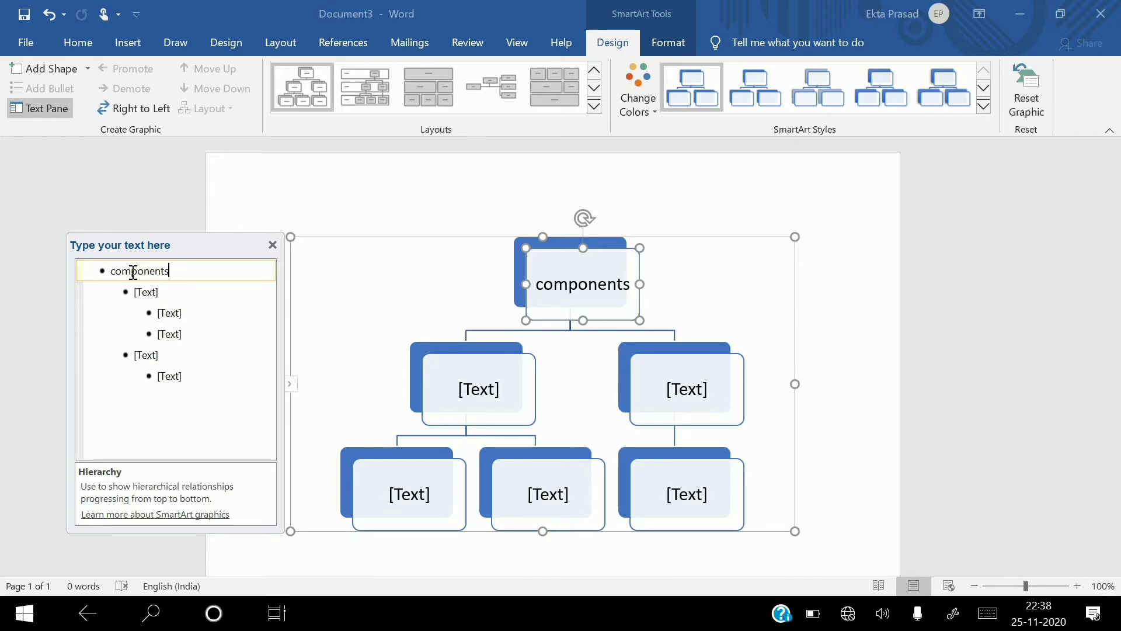
pyautogui.write('of')
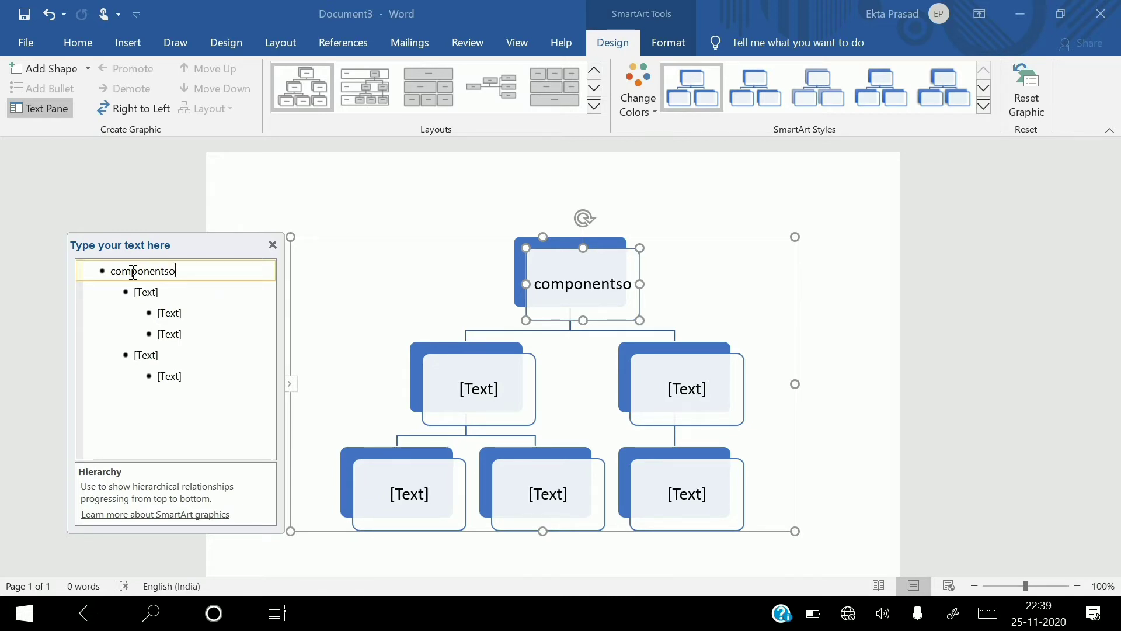
pyautogui.press('BackSpace')
pyautogui.press('BackSpace')
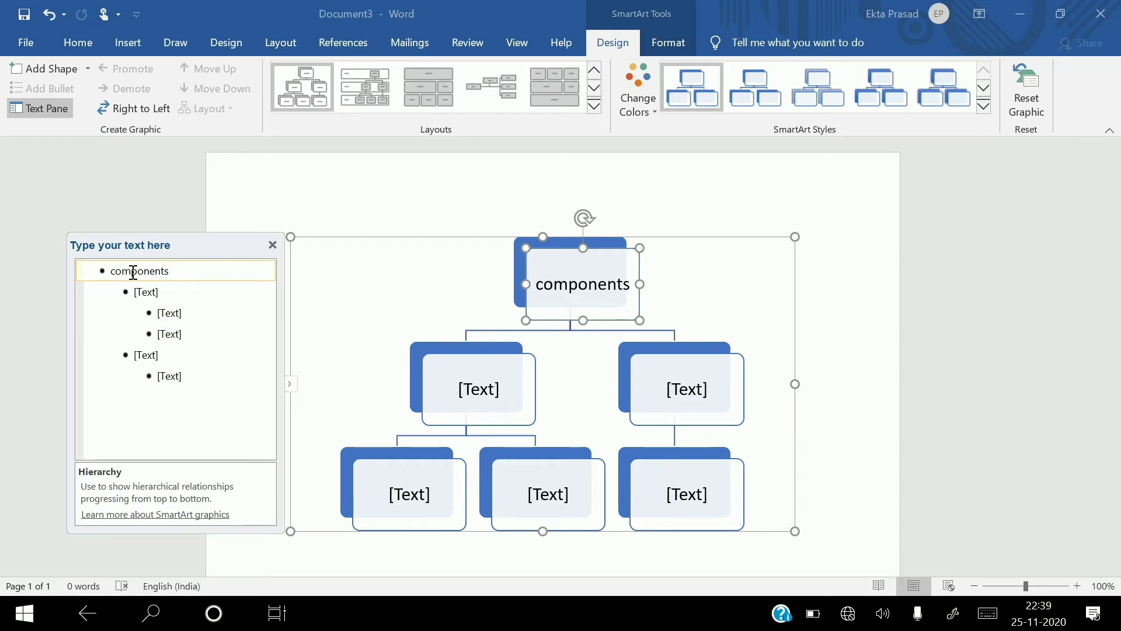
pyautogui.write('of')
pyautogui.write('c')
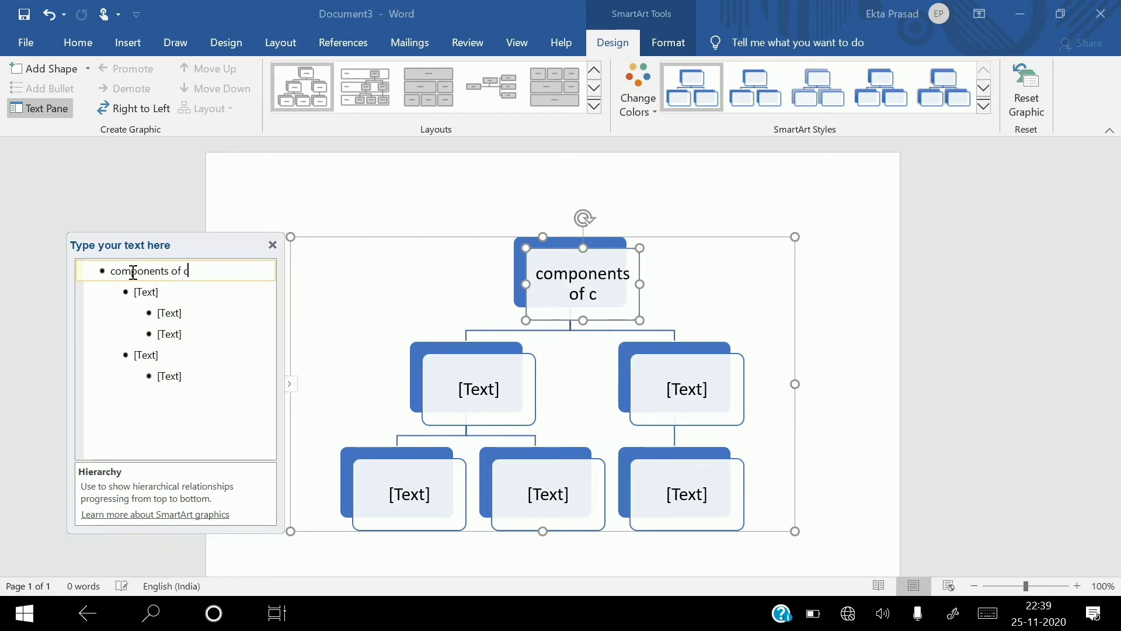
pyautogui.write('omputer')
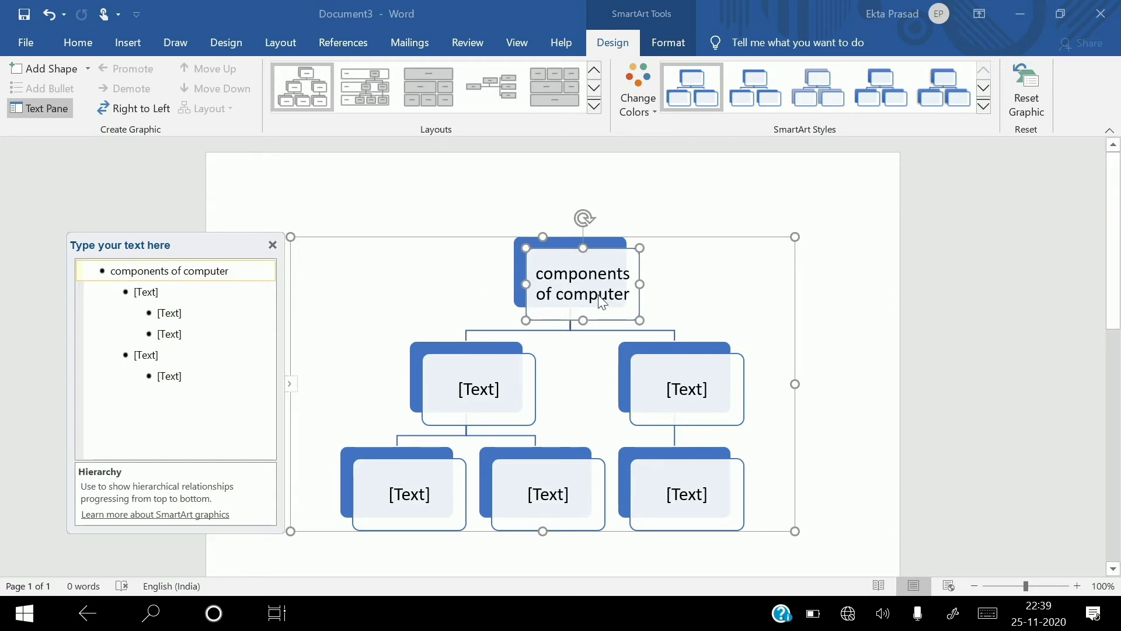
# Label the two second-level shapes of the hierarchy "hardware" and "sofware".
pyautogui.click(149, 291)
pyautogui.write('hardware')
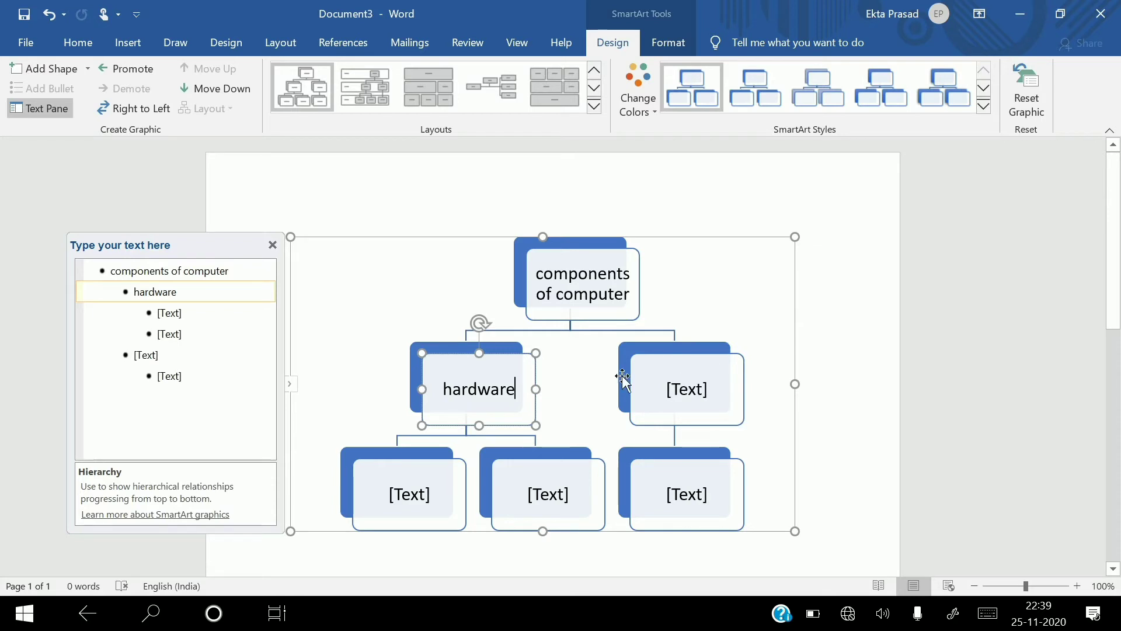
pyautogui.click(709, 388)
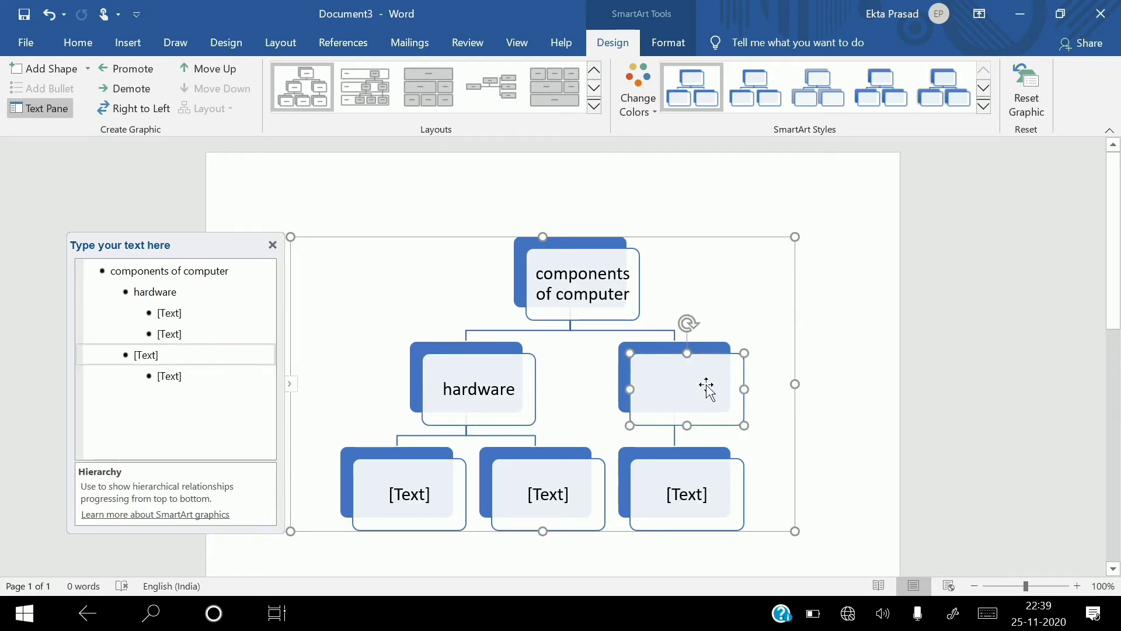
pyautogui.write('so')
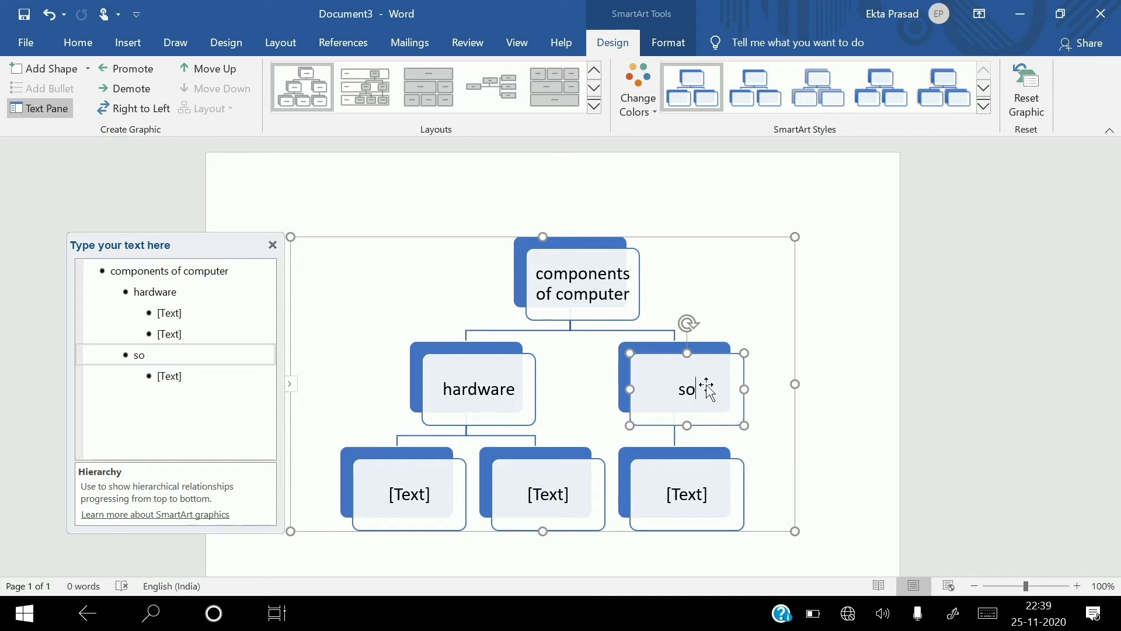
pyautogui.write('fware')
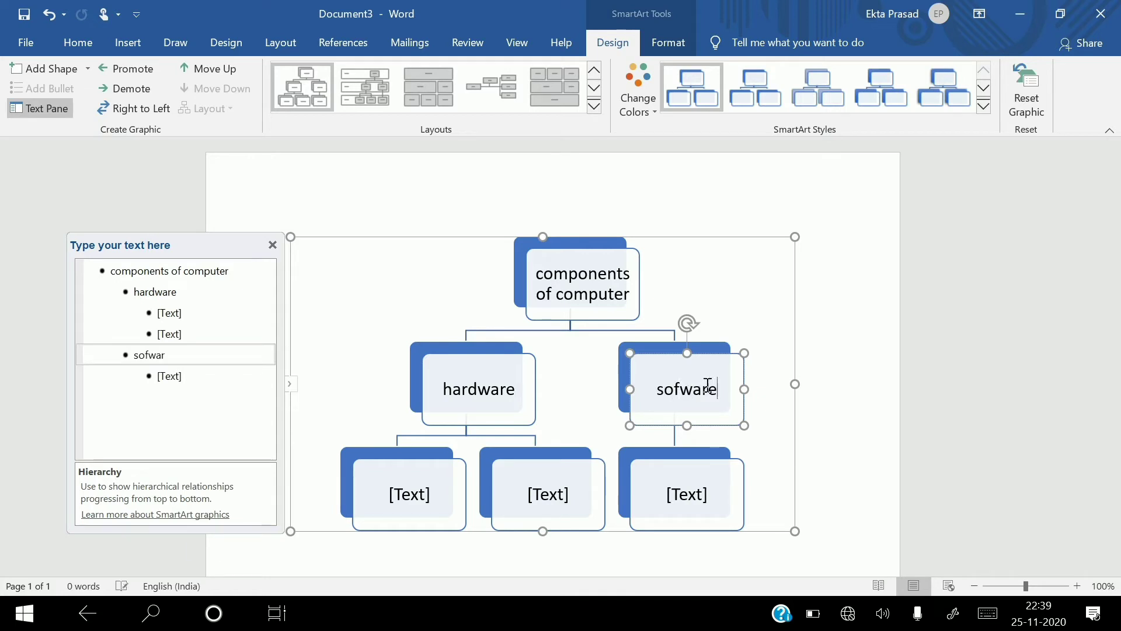
pyautogui.click(716, 301)
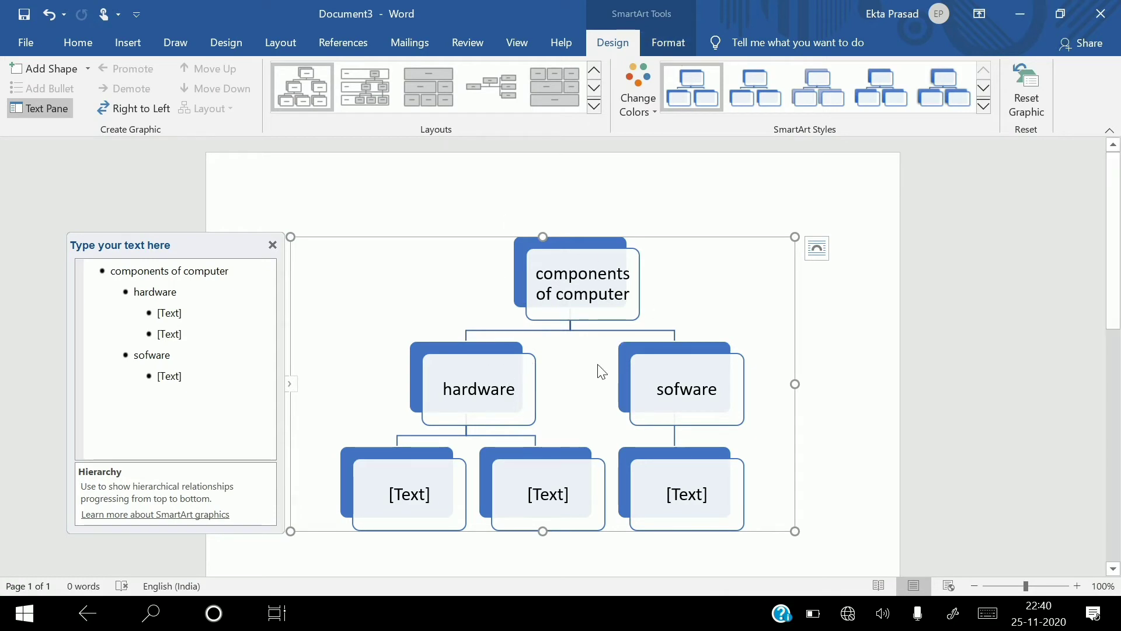
# Apply the 3-D Inset SmartArt style to the whole hierarchy graphic.
pyautogui.click(623, 199)
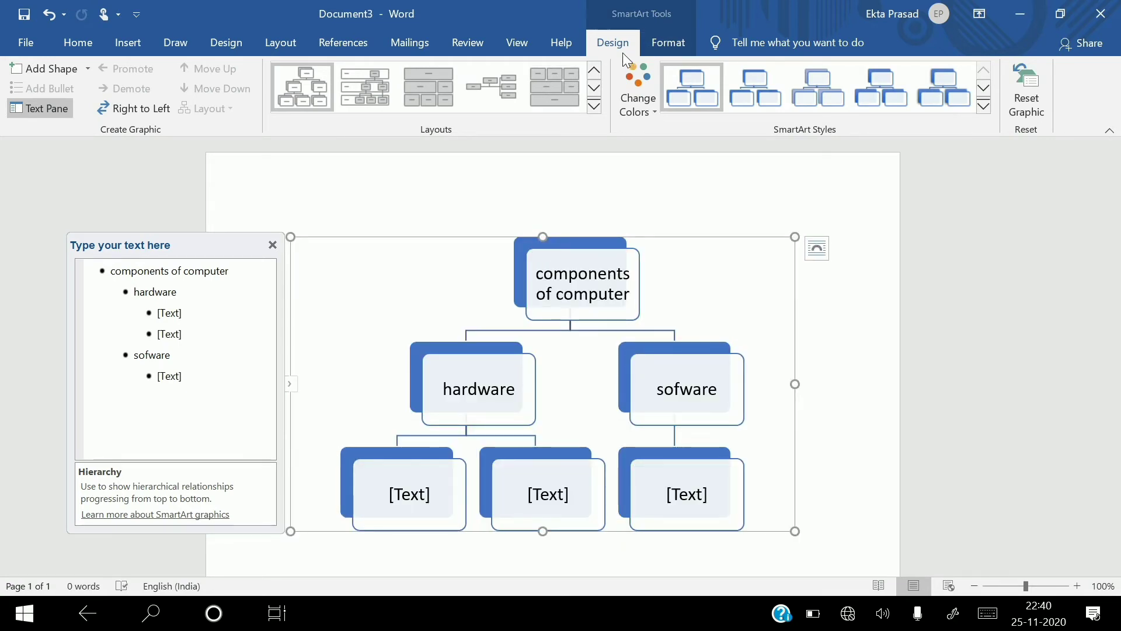
pyautogui.click(548, 268)
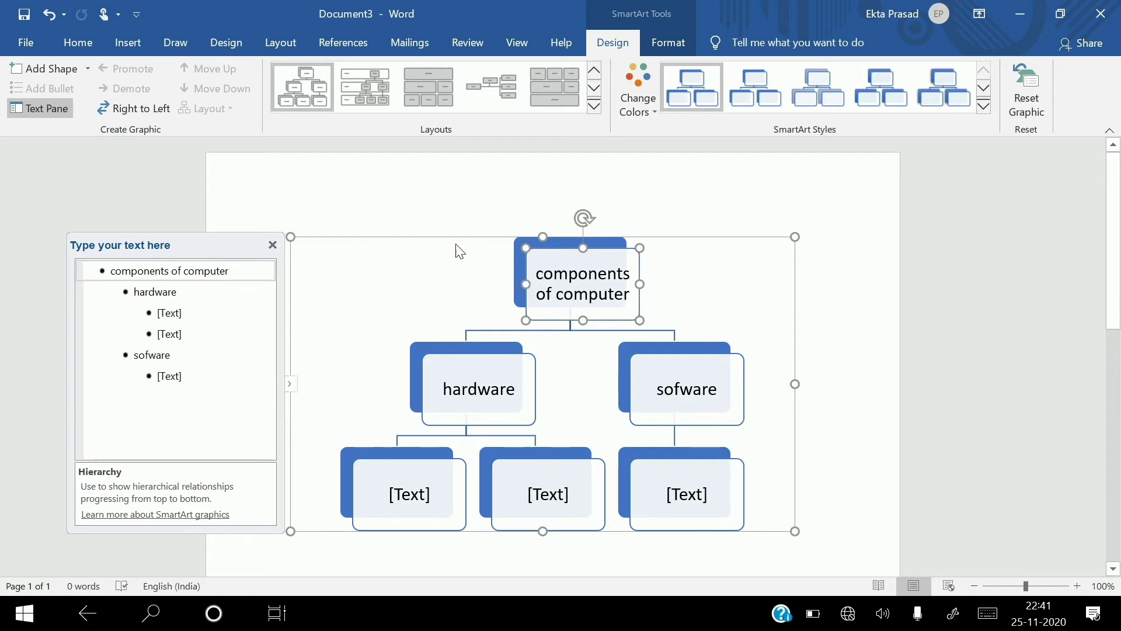
pyautogui.click(456, 297)
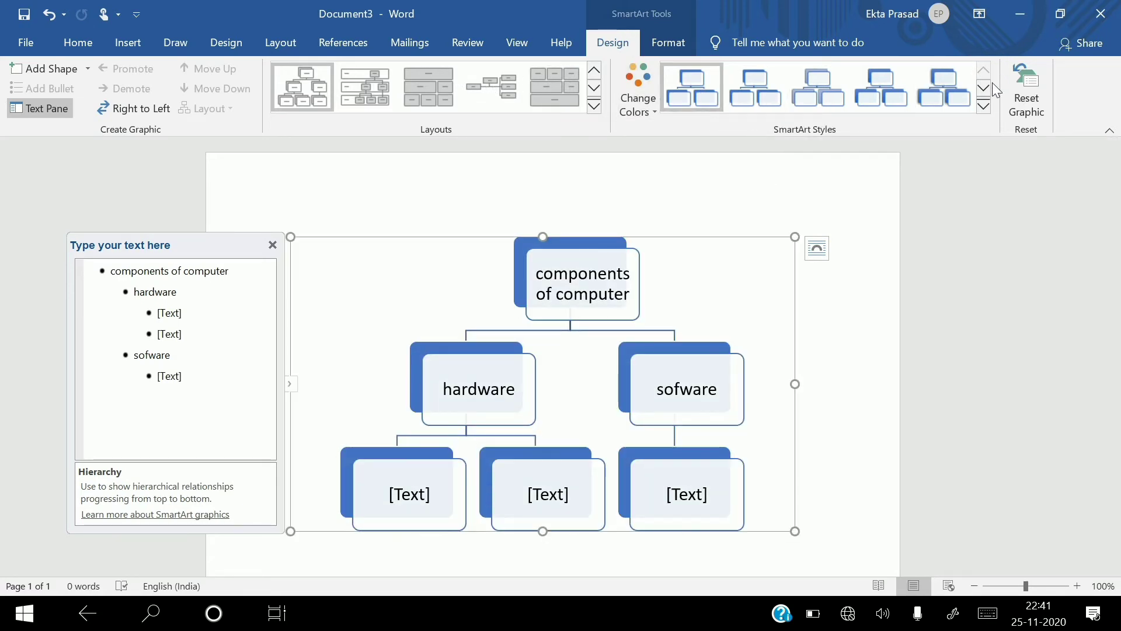
pyautogui.click(986, 105)
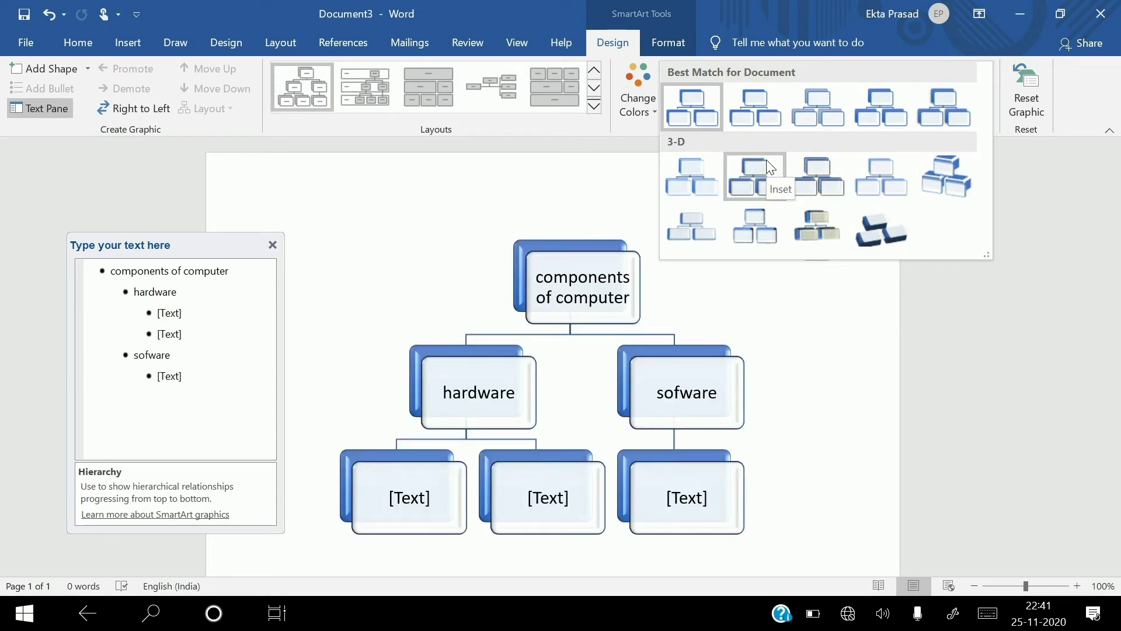
pyautogui.click(768, 164)
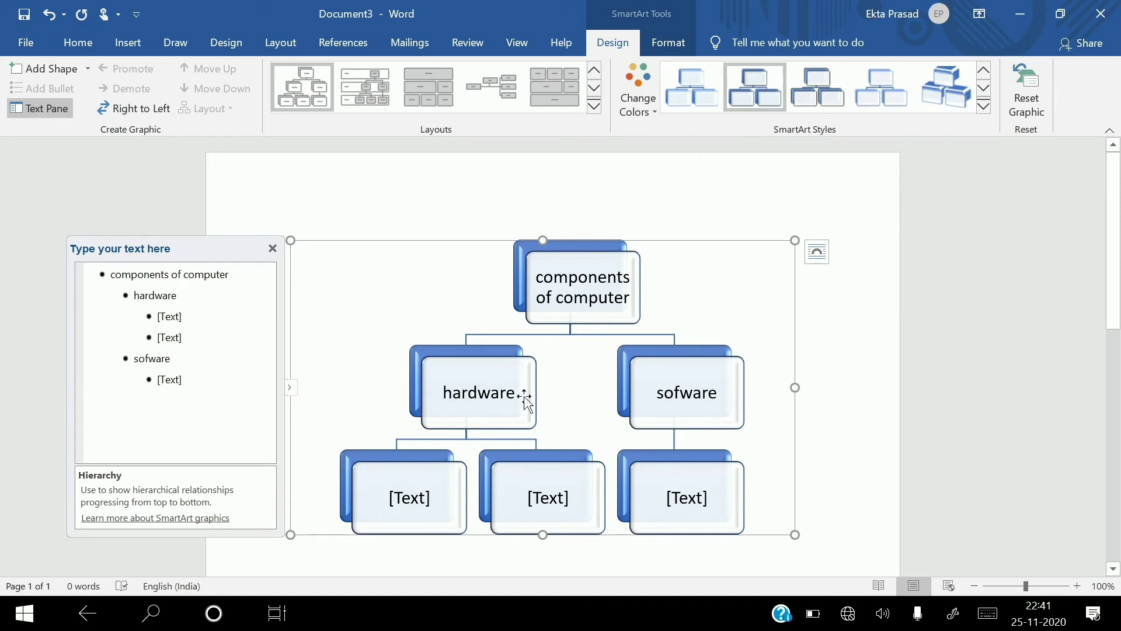
# Recolor the whole hierarchy graphic with Colorful Range - Accent Colors 3 to 4.
pyautogui.click(653, 113)
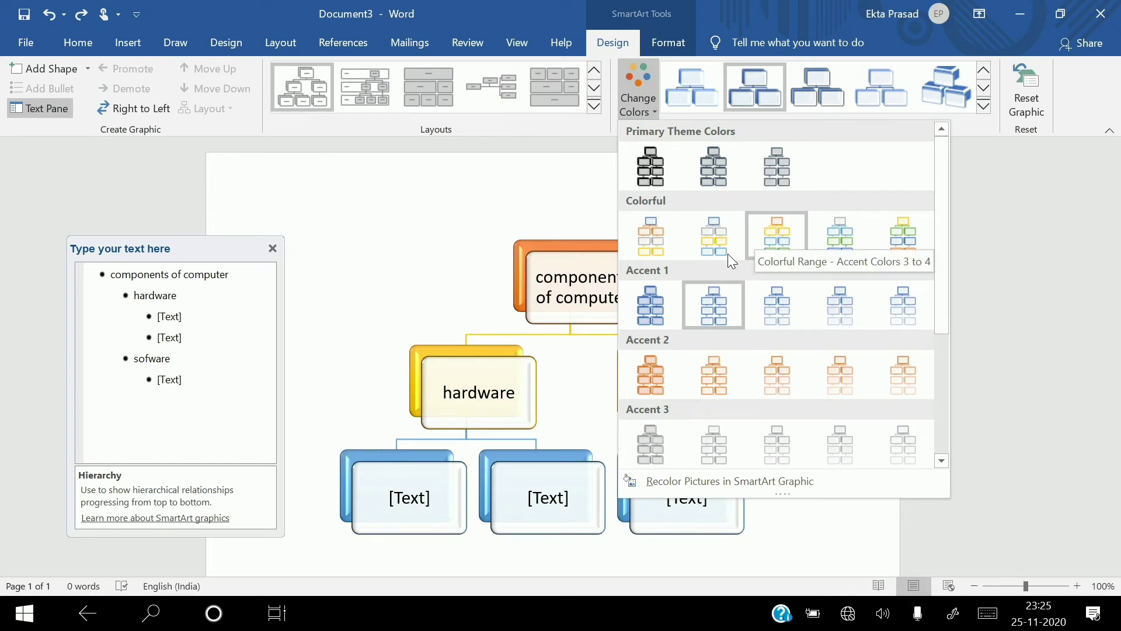
pyautogui.click(788, 248)
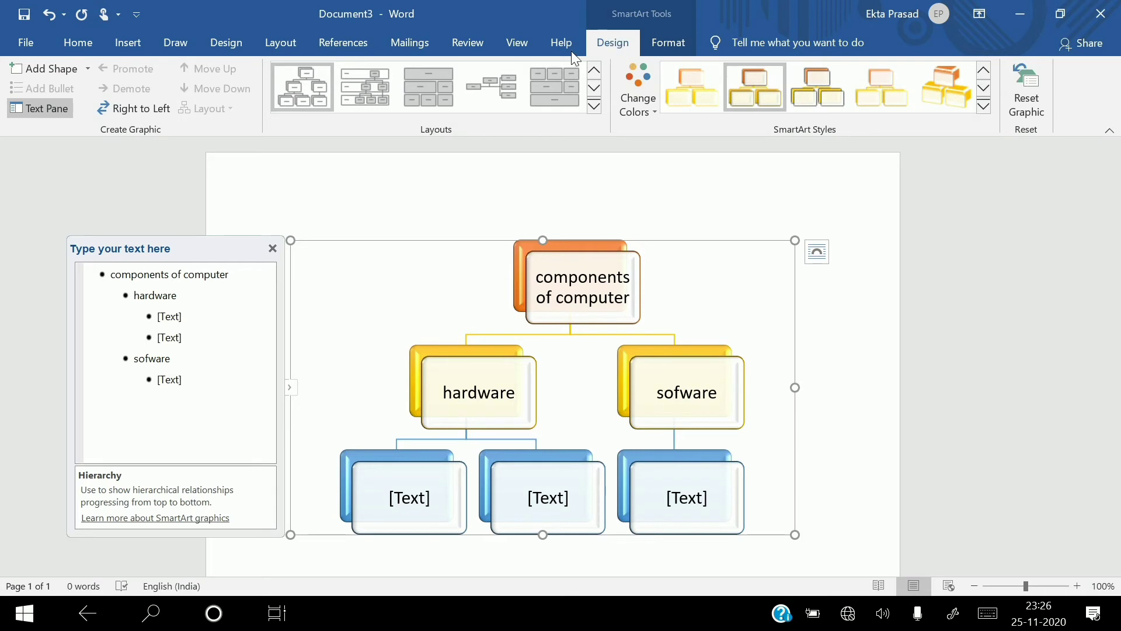
# Look through the Relationship, Picture, Hierarchy and List categories of the available SmartArt layouts.
pyautogui.click(595, 108)
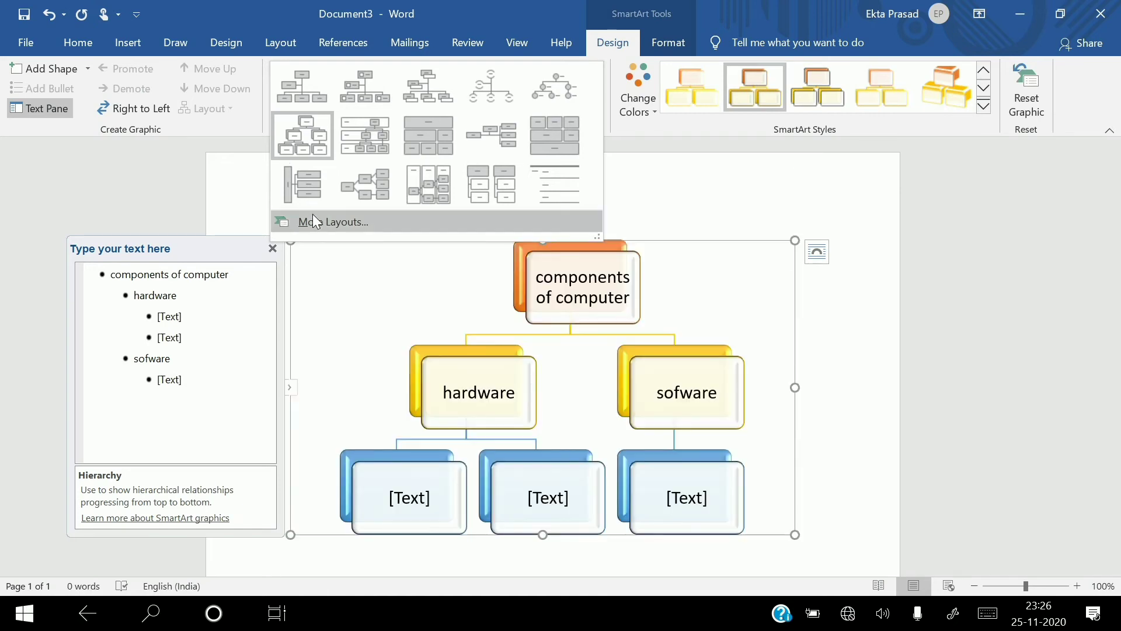
pyautogui.click(314, 217)
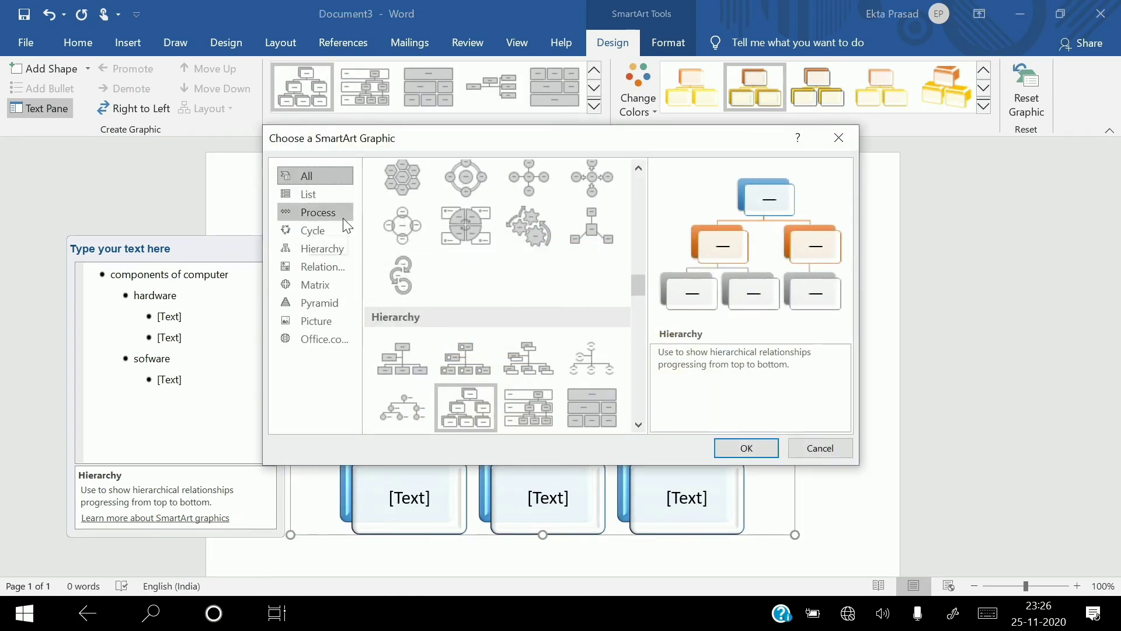
pyautogui.click(317, 268)
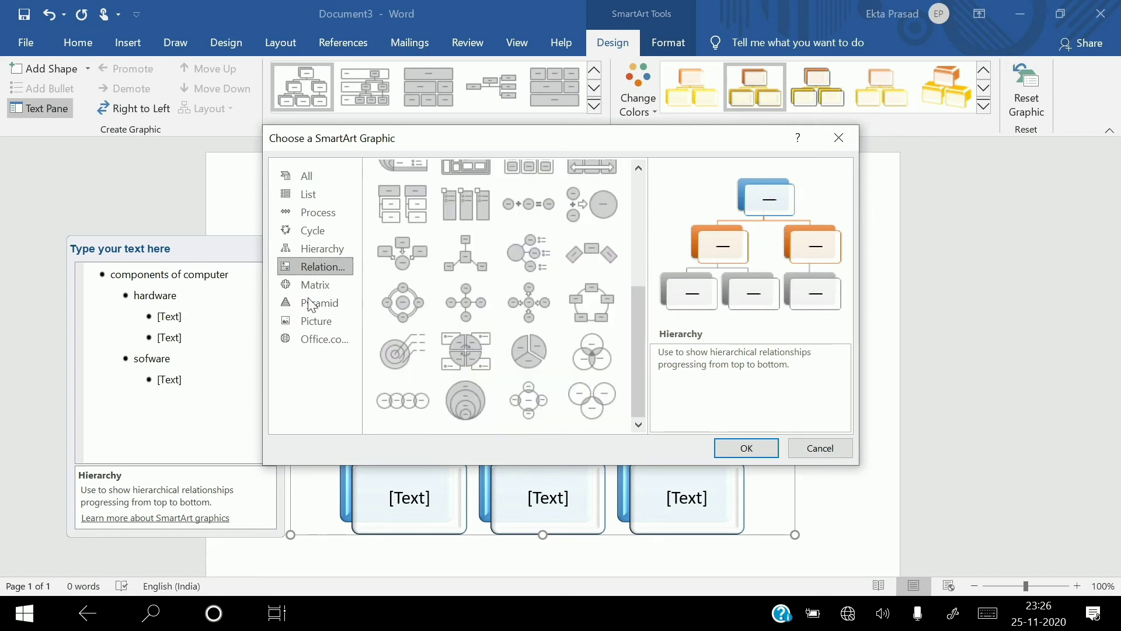
pyautogui.click(314, 320)
pyautogui.click(310, 254)
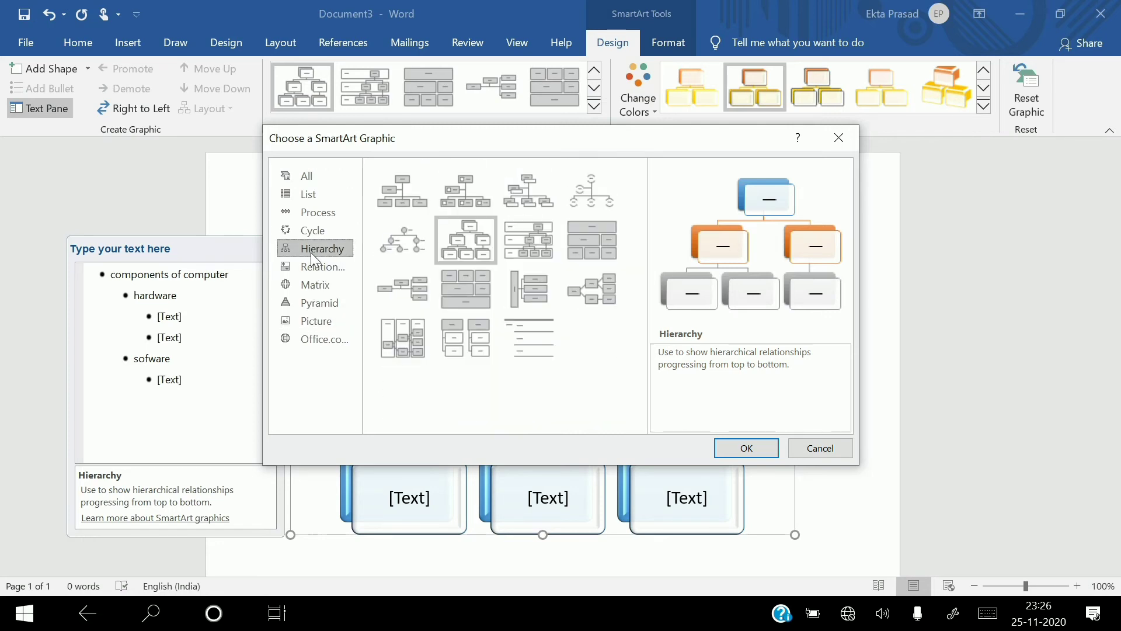
pyautogui.click(319, 187)
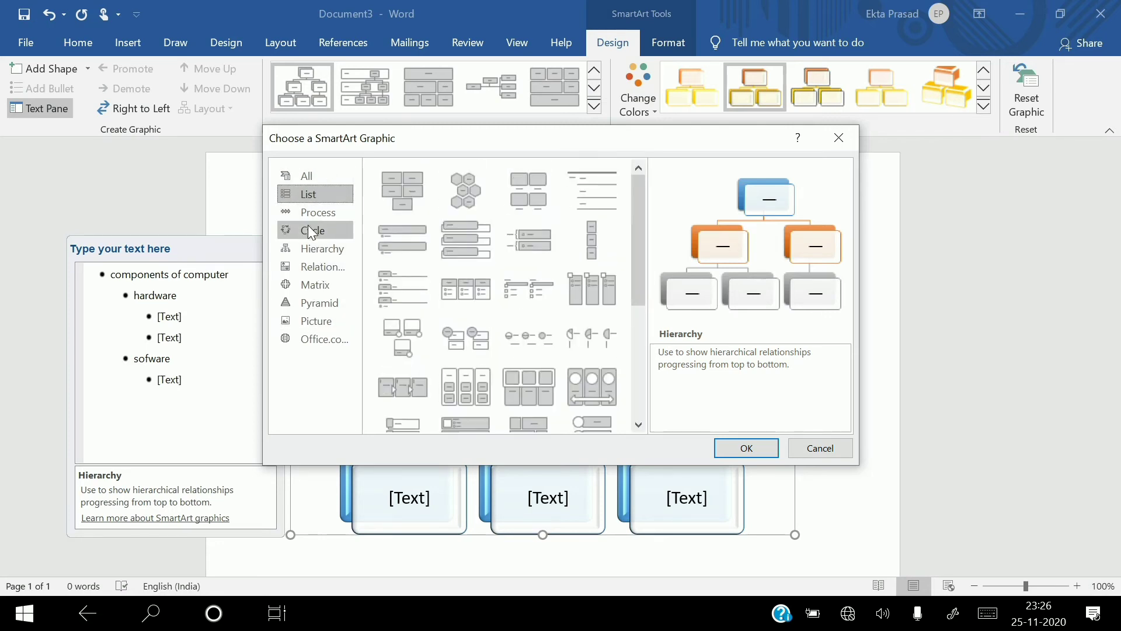
pyautogui.click(307, 252)
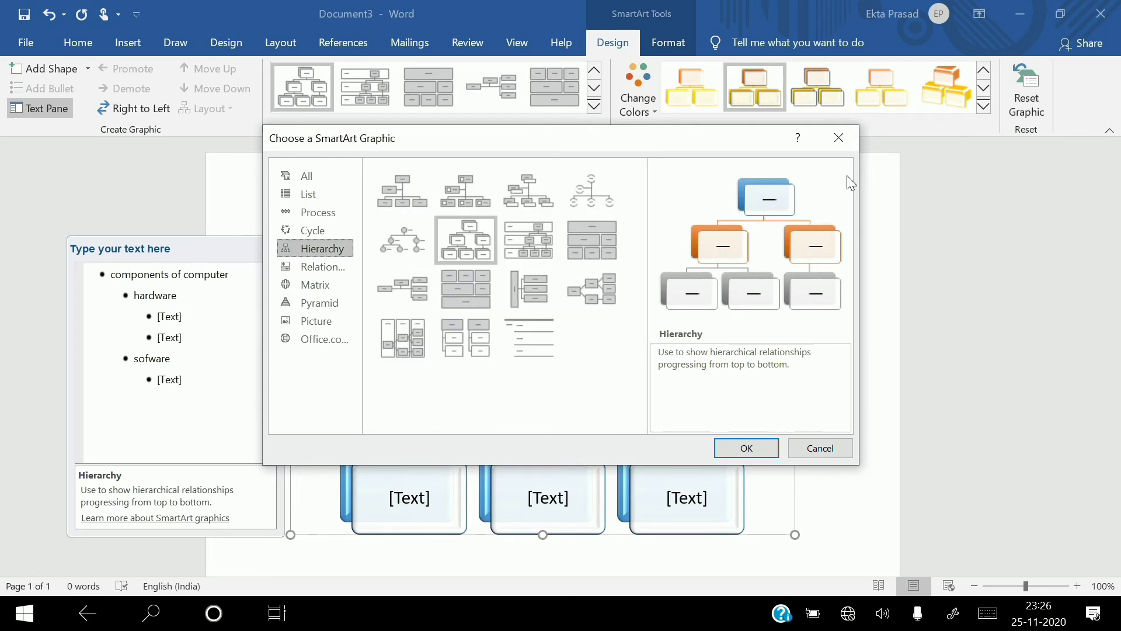
pyautogui.click(843, 149)
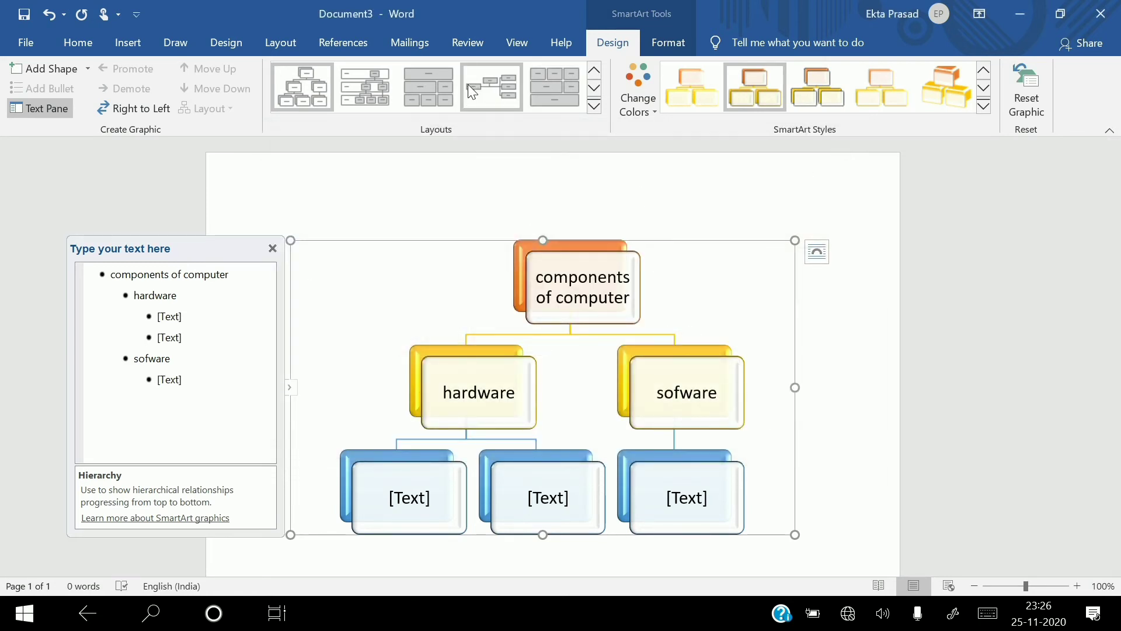
# Change the layout of the SmartArt graphic to Horizontal Hierarchy.
pyautogui.click(595, 107)
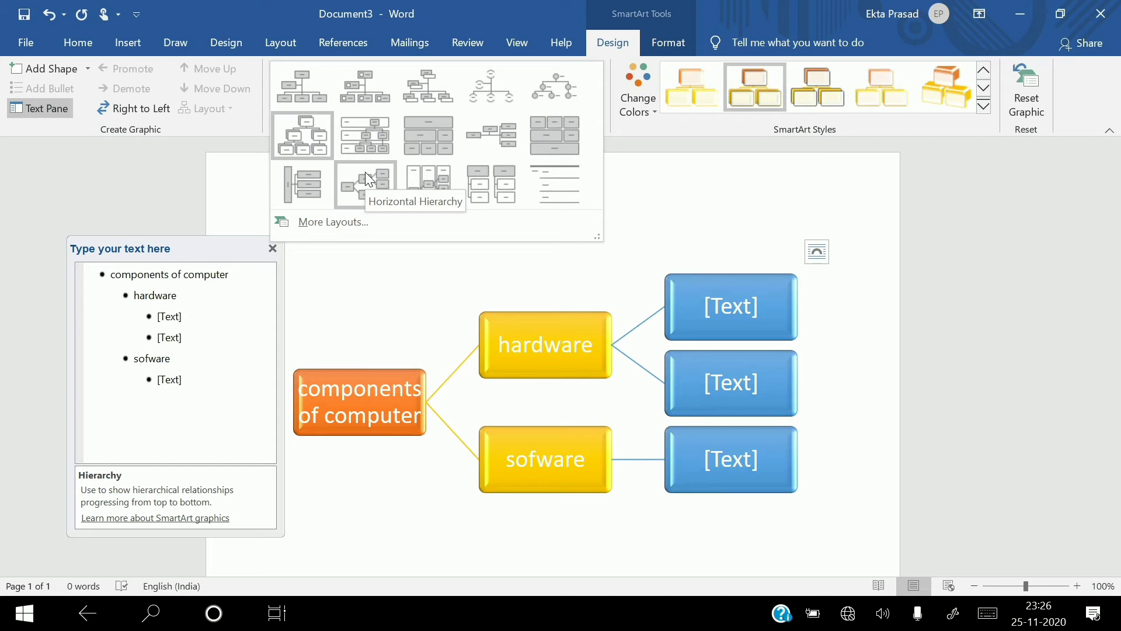
pyautogui.click(366, 174)
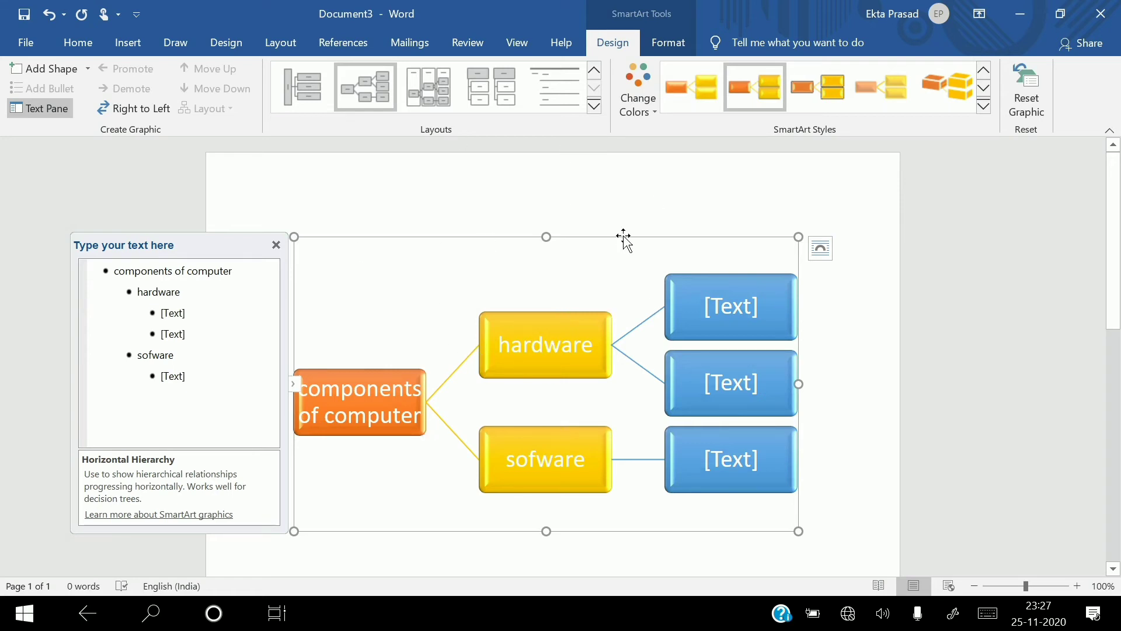
pyautogui.click(662, 198)
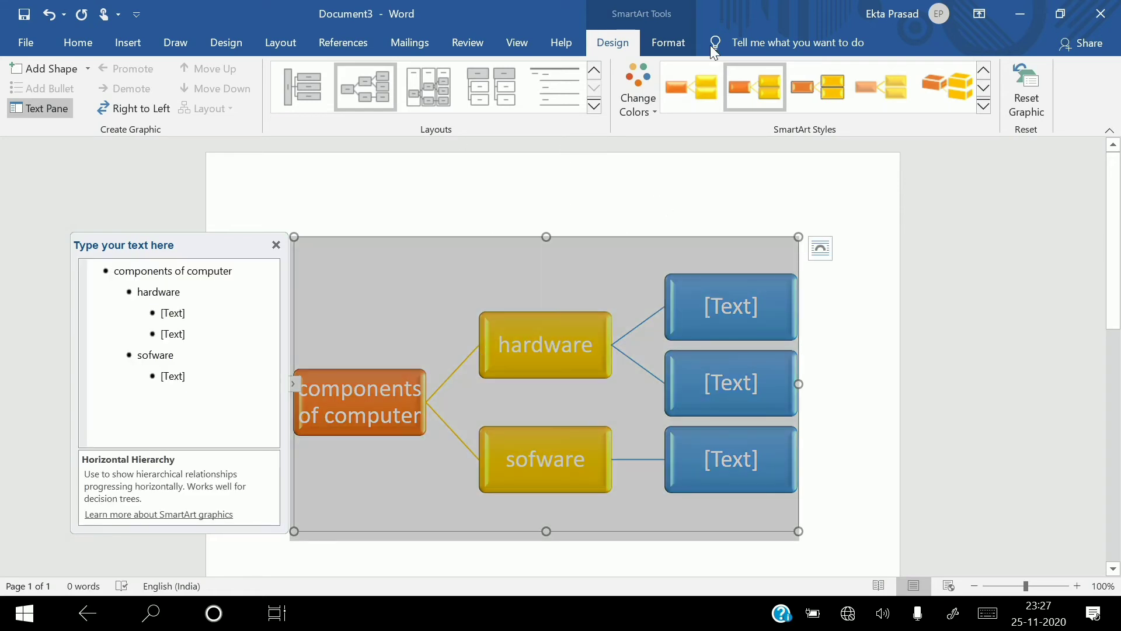
pyautogui.click(674, 42)
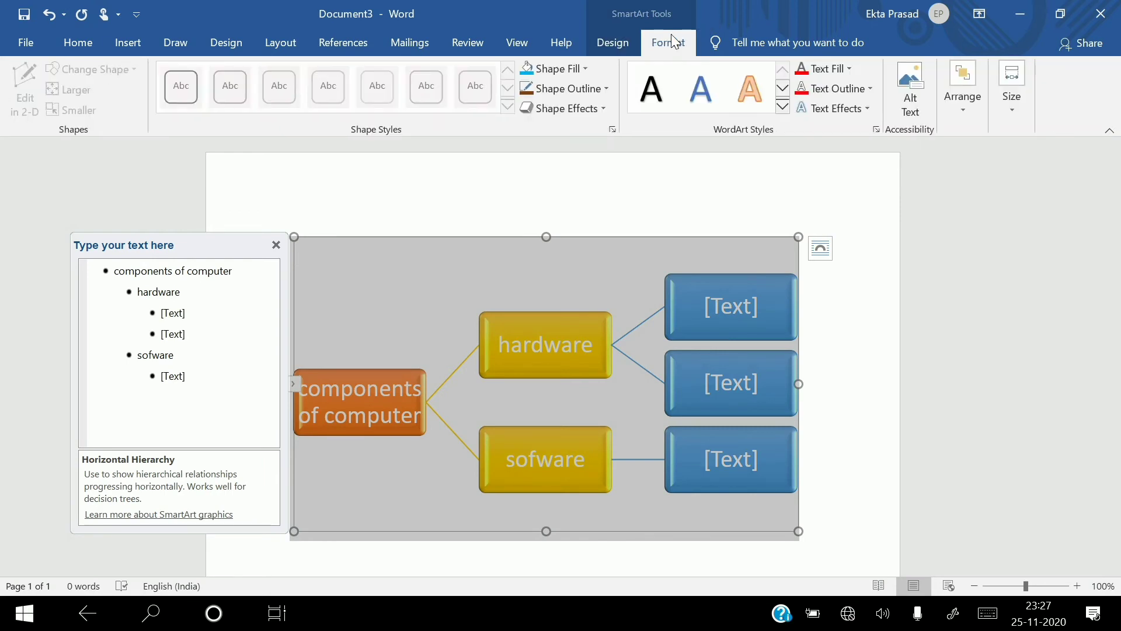
pyautogui.click(508, 319)
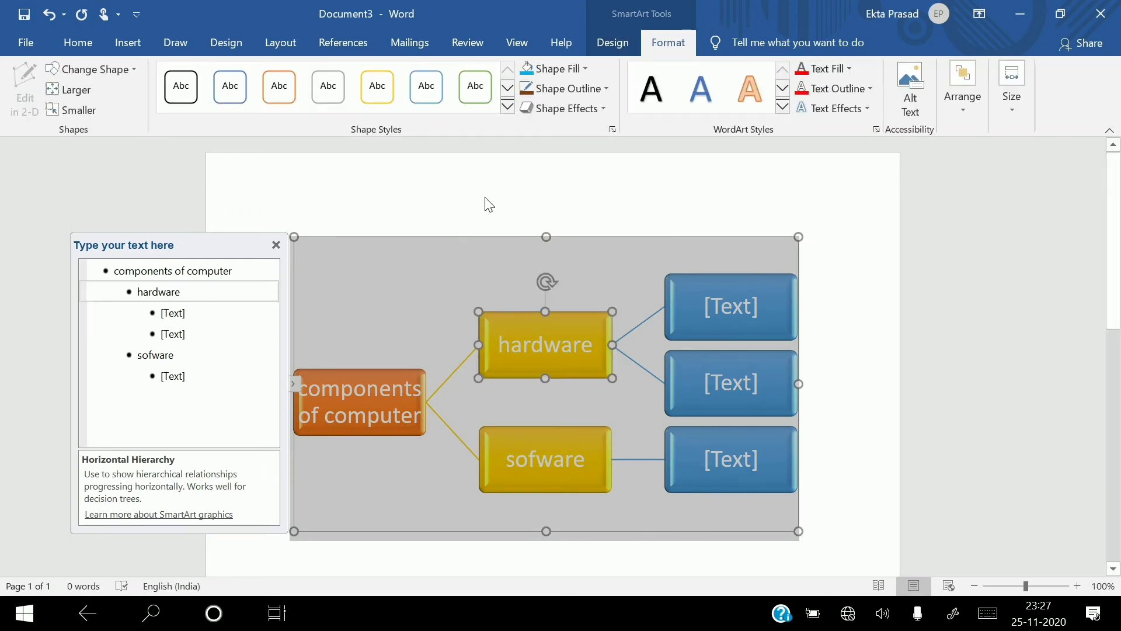
pyautogui.click(371, 425)
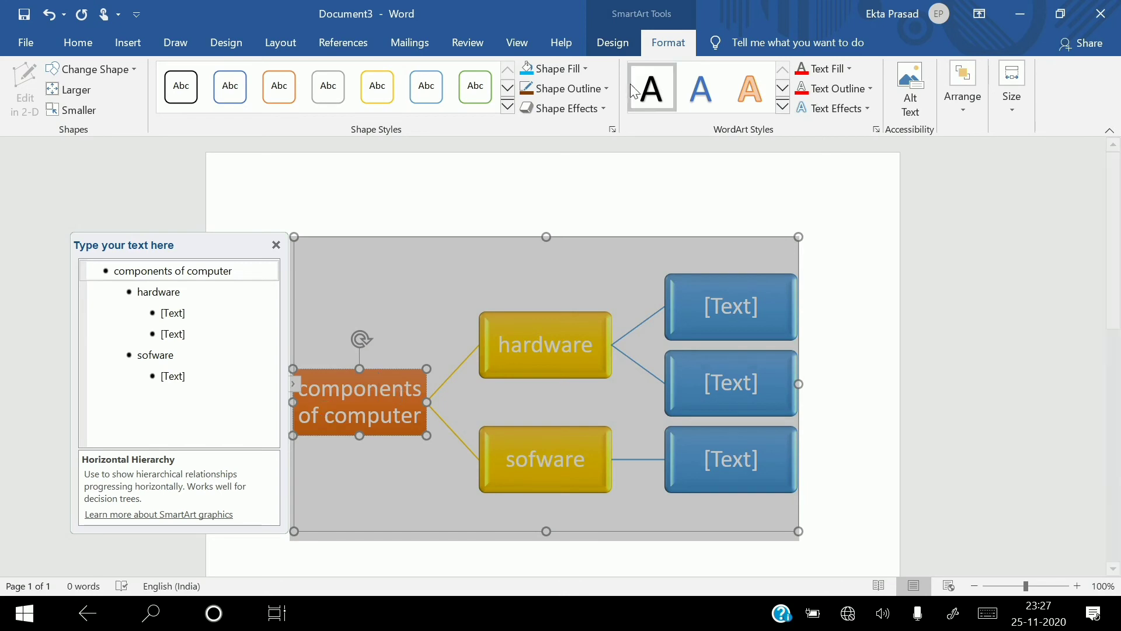
pyautogui.click(367, 400)
pyautogui.click(499, 354)
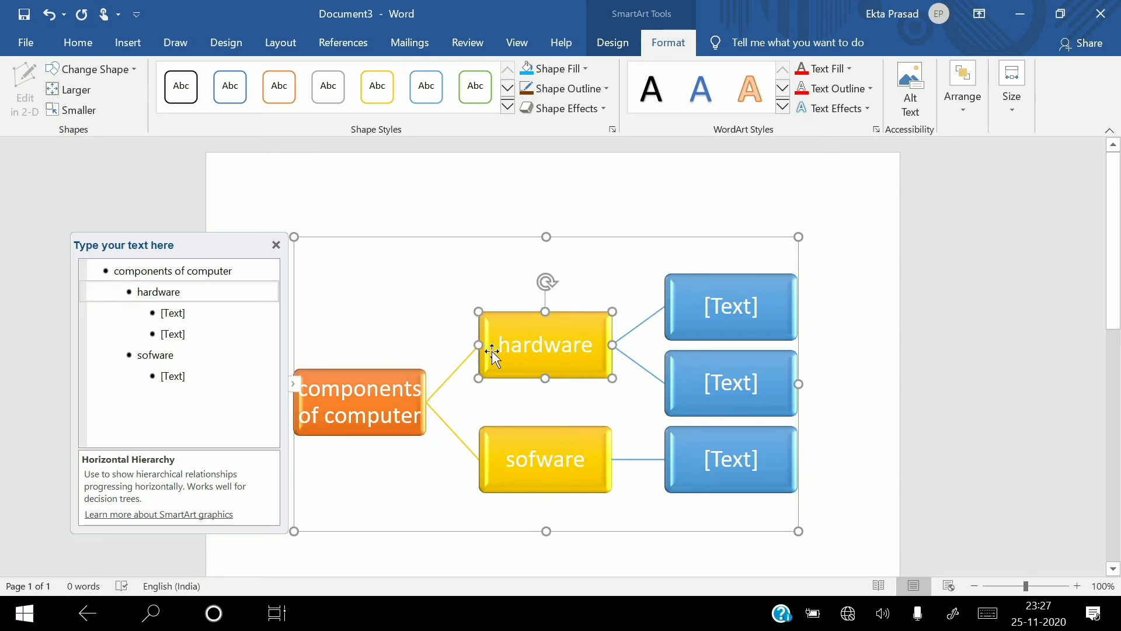
pyautogui.click(383, 406)
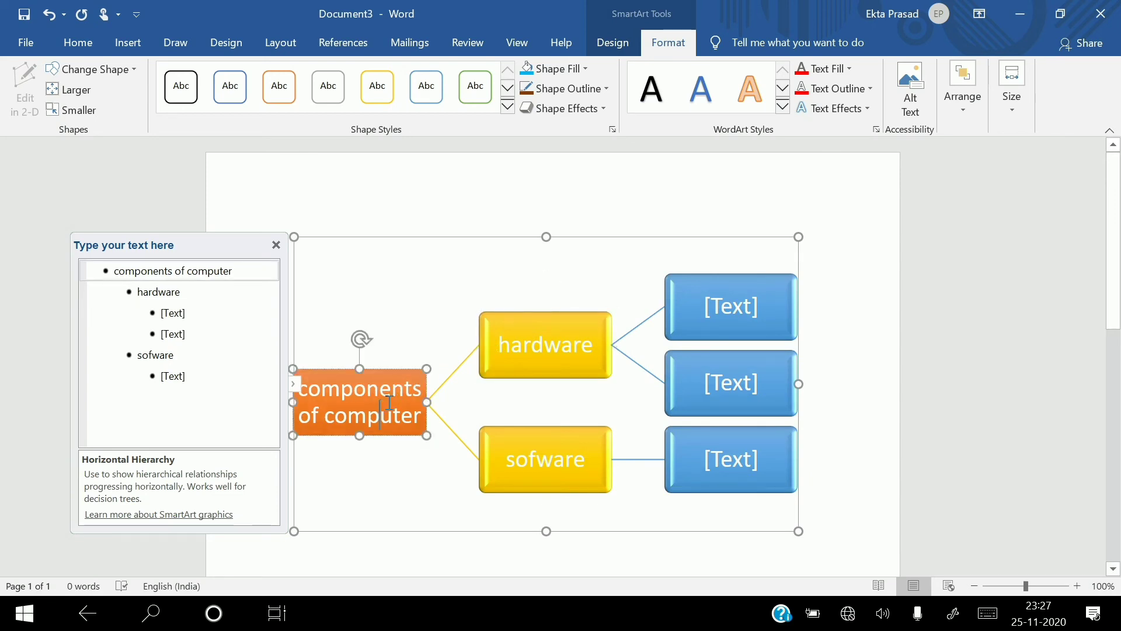
pyautogui.click(580, 347)
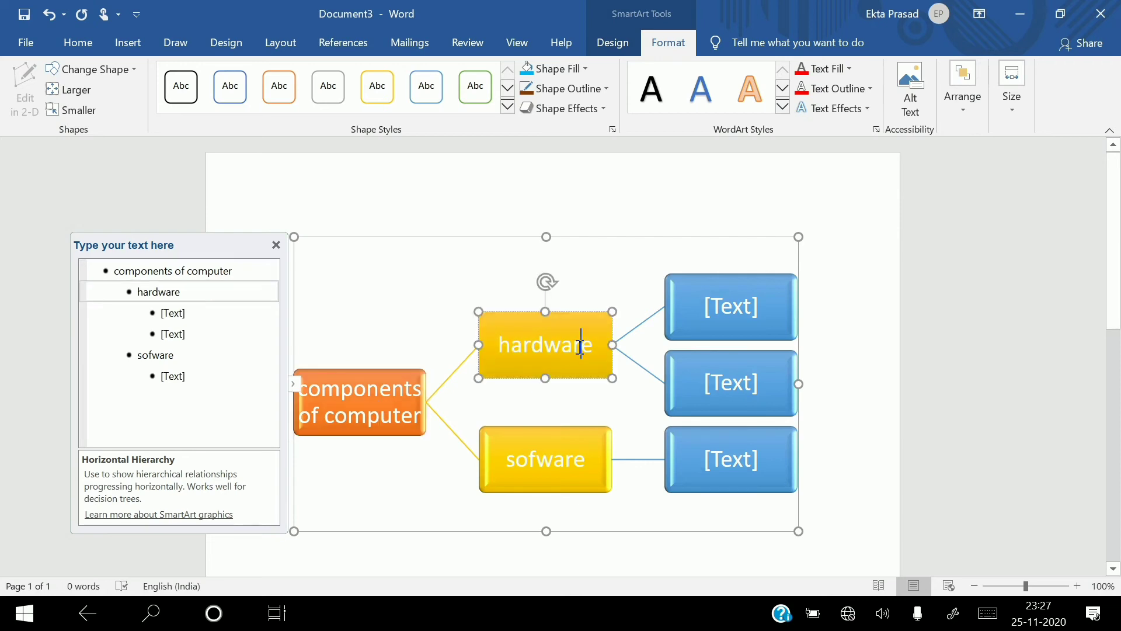
pyautogui.click(714, 309)
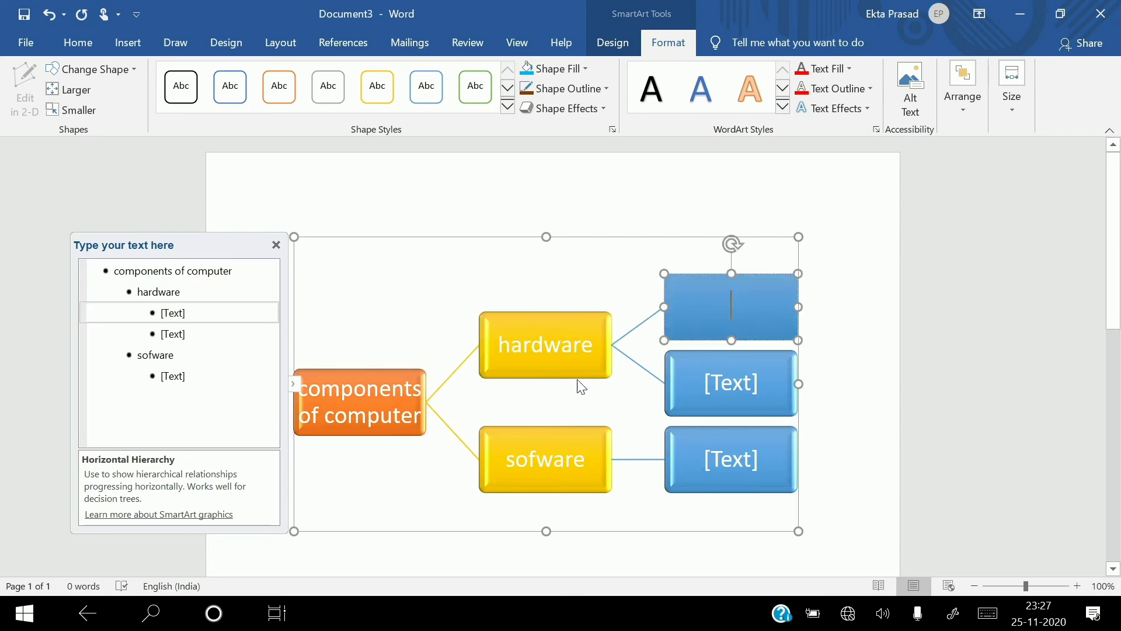
# Change the "components of computer" shape of the SmartArt graphic to an oval.
pyautogui.click(385, 399)
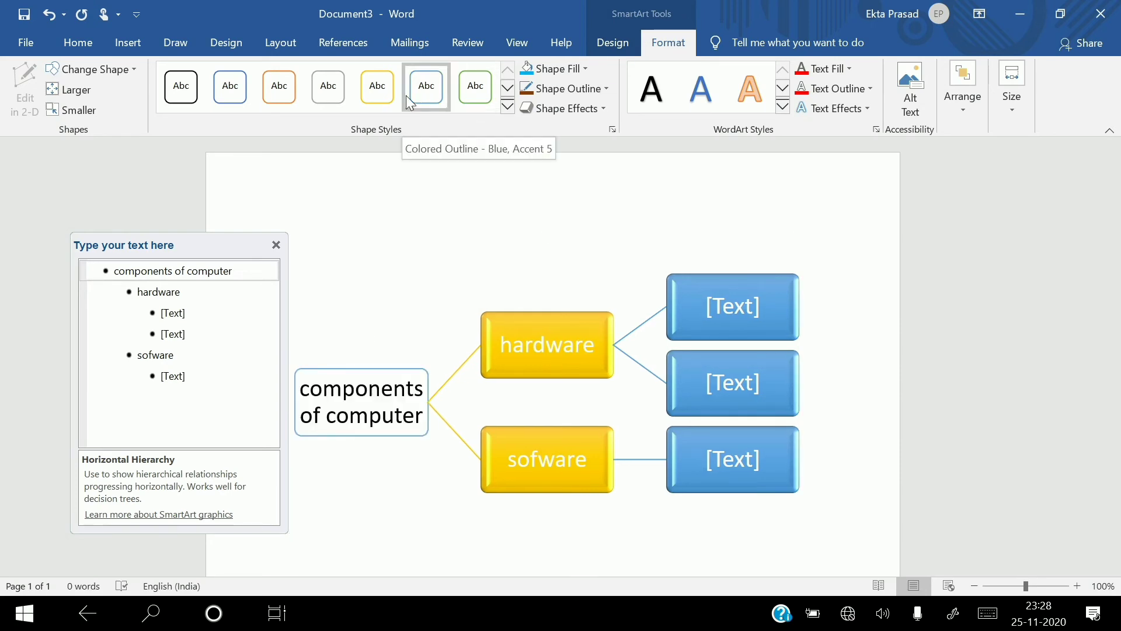
pyautogui.click(114, 68)
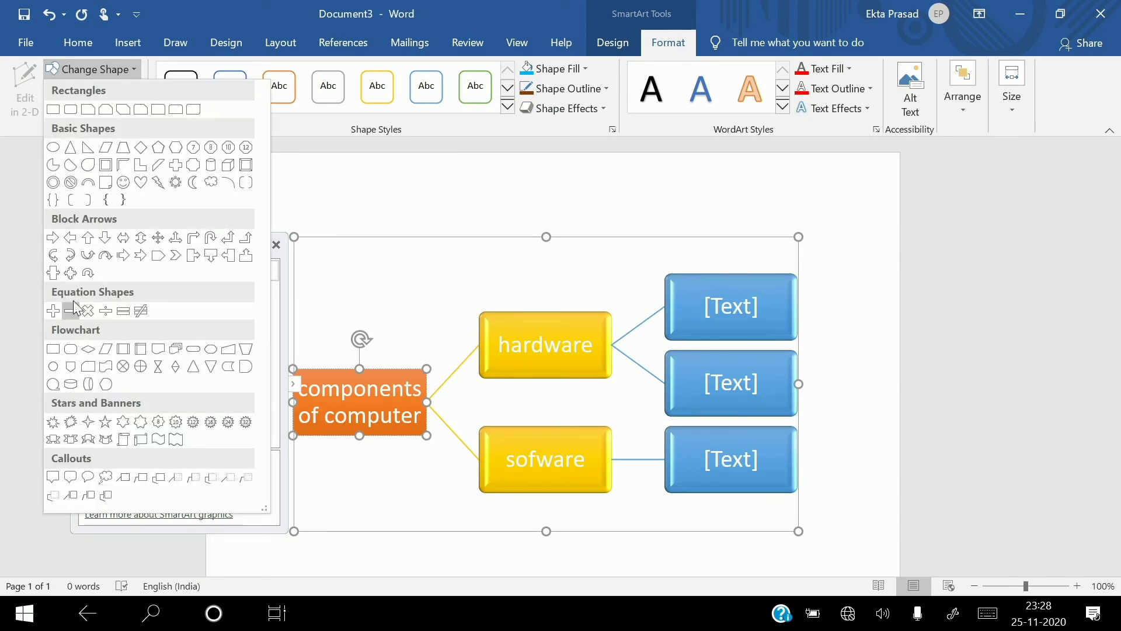
pyautogui.click(53, 148)
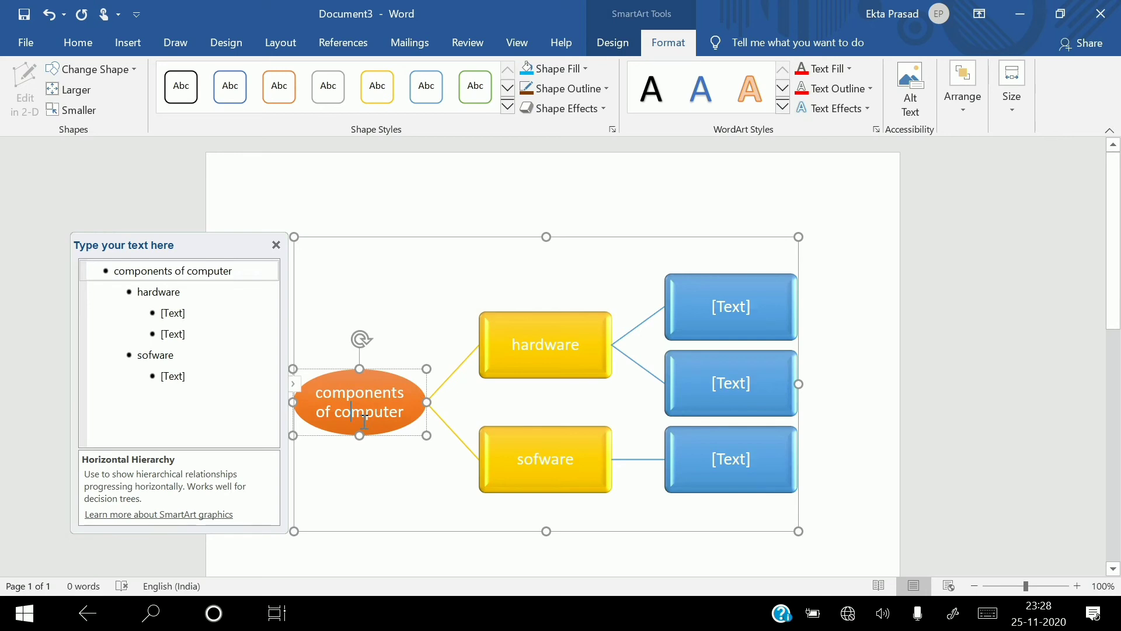
# Change both the "hardware" and "sofware" shapes to the flowchart decision diamond.
pyautogui.click(559, 366)
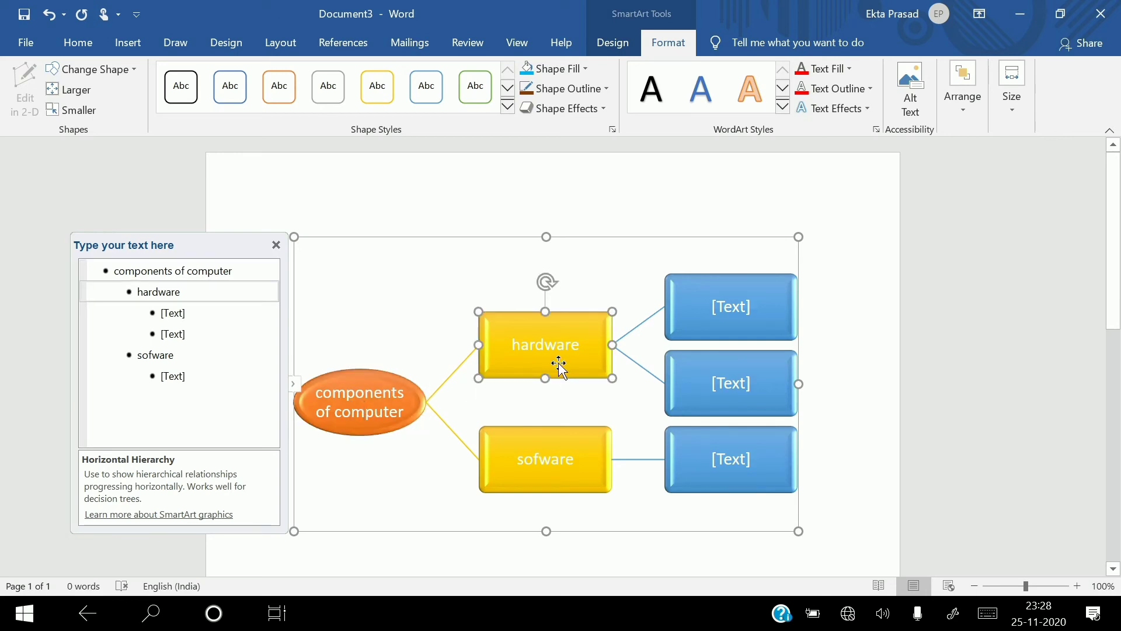
pyautogui.click(121, 69)
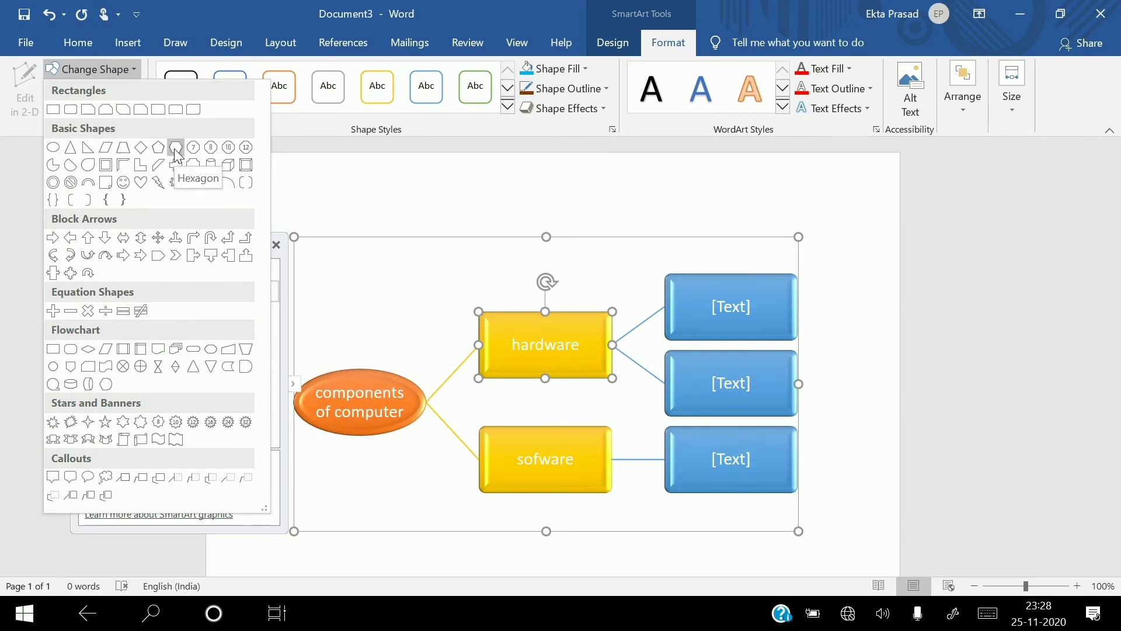
pyautogui.click(89, 349)
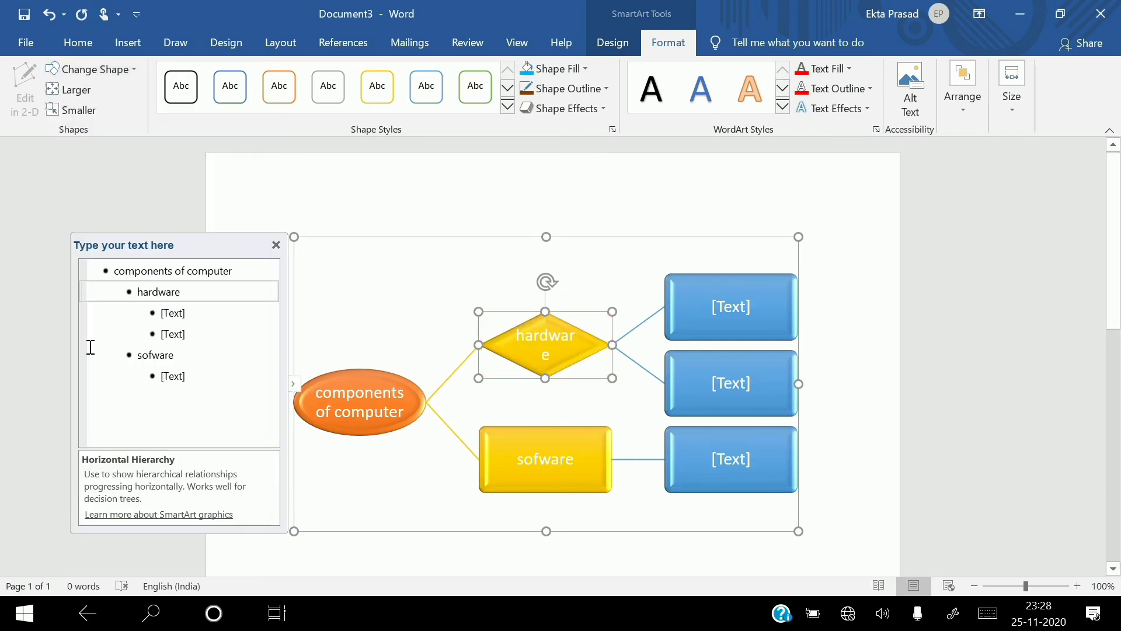
pyautogui.click(523, 452)
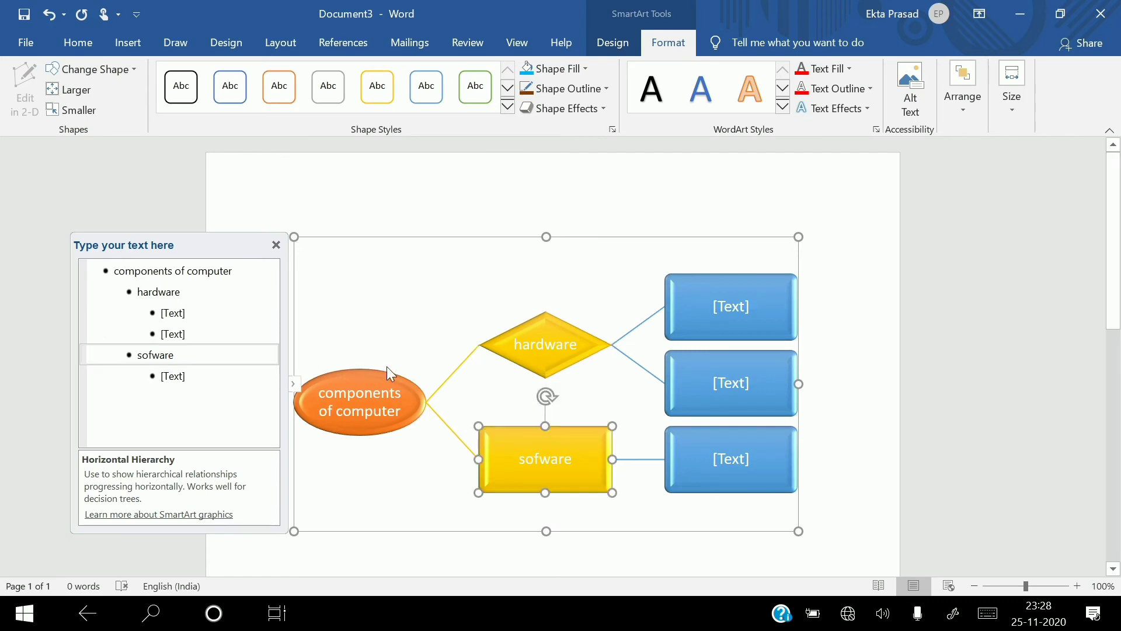
pyautogui.click(98, 72)
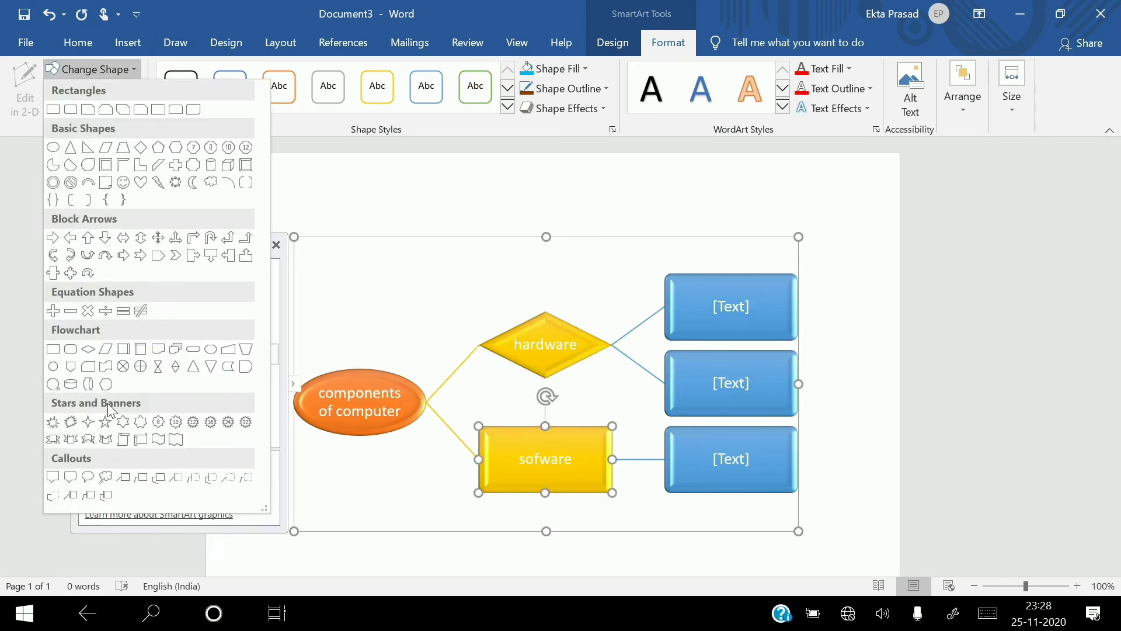
pyautogui.click(89, 350)
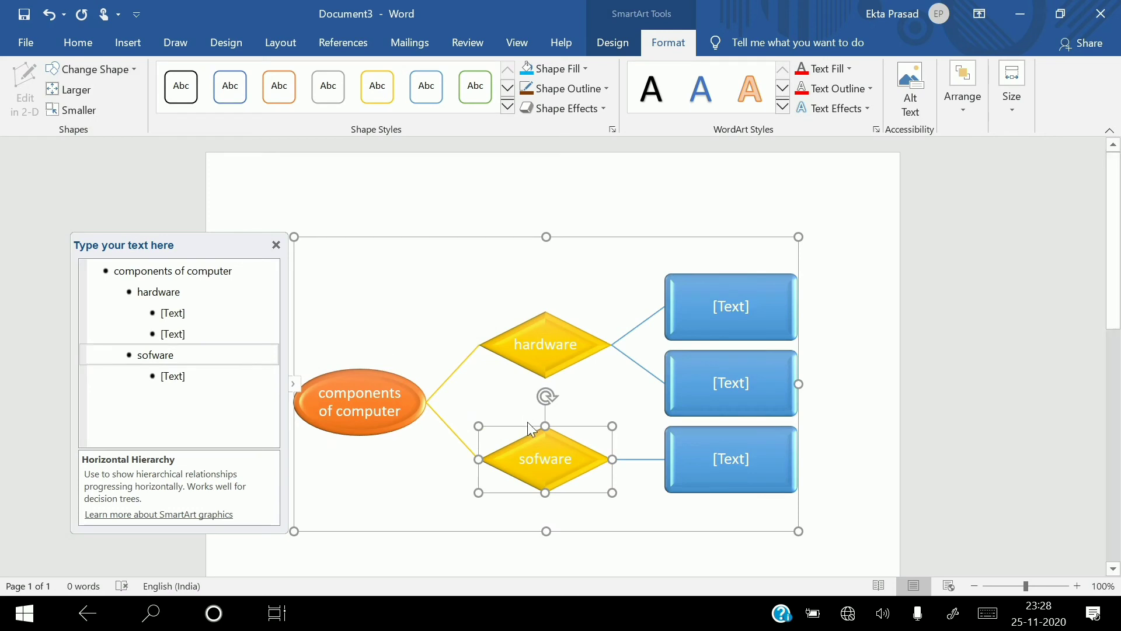
pyautogui.click(608, 253)
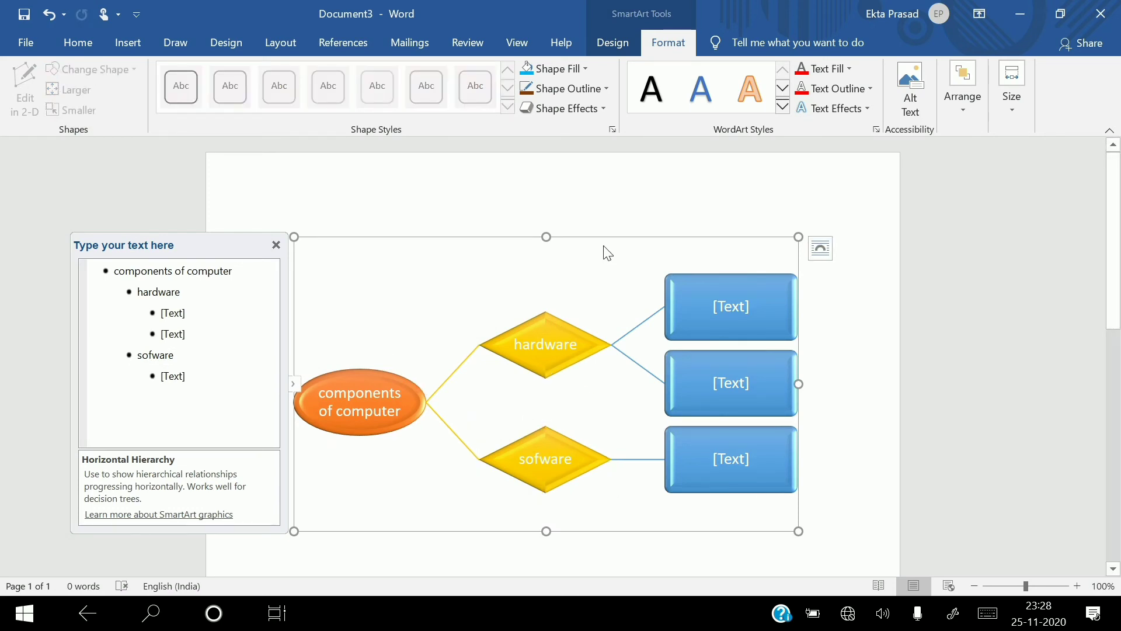
# Apply the light orange theme style to the "components of computer" oval and fill it with the standard light blue color.
pyautogui.click(384, 396)
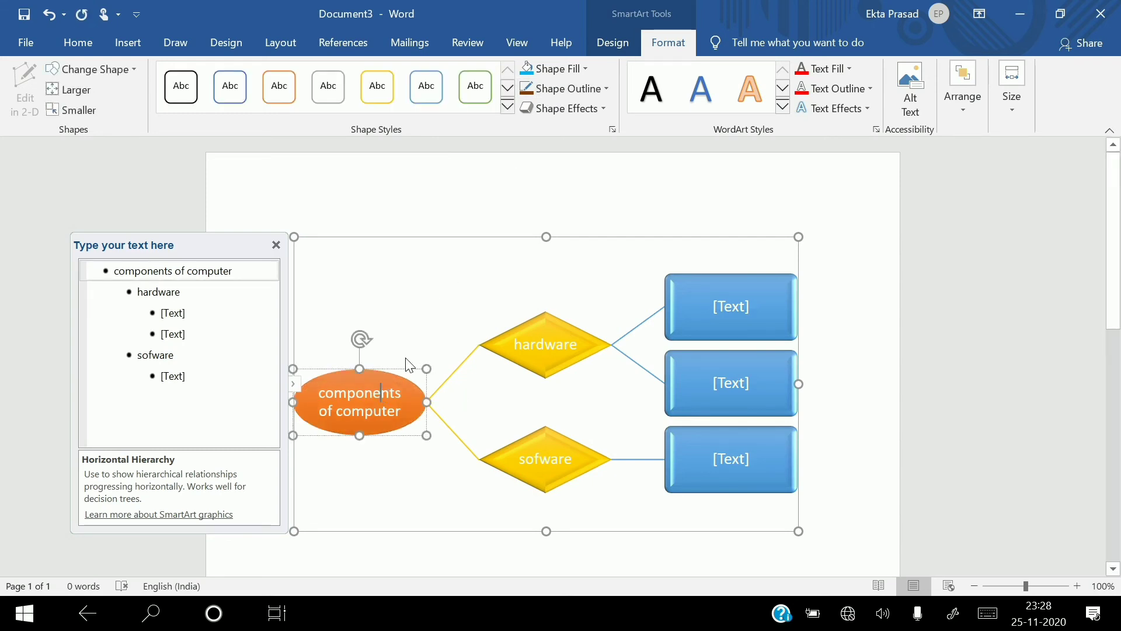
pyautogui.click(508, 106)
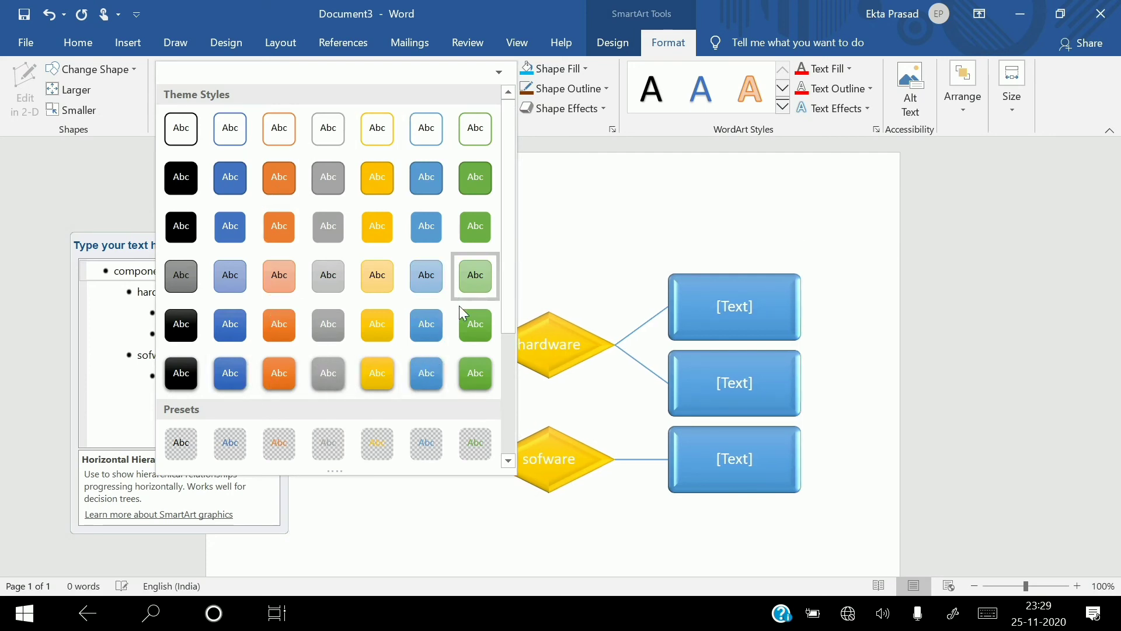
pyautogui.click(278, 289)
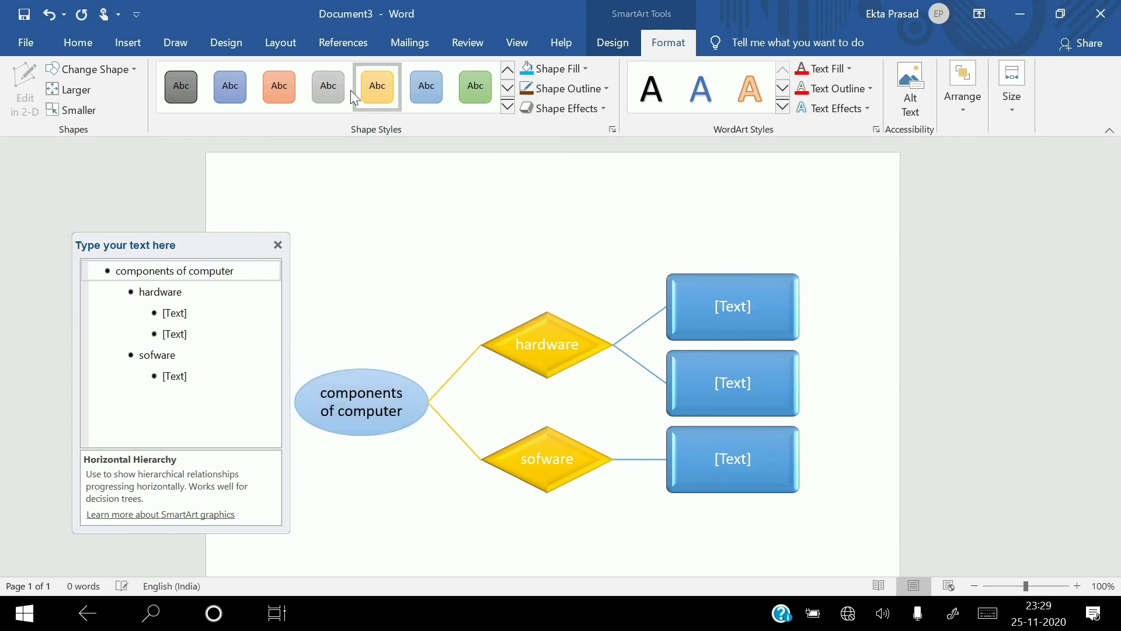
pyautogui.click(582, 70)
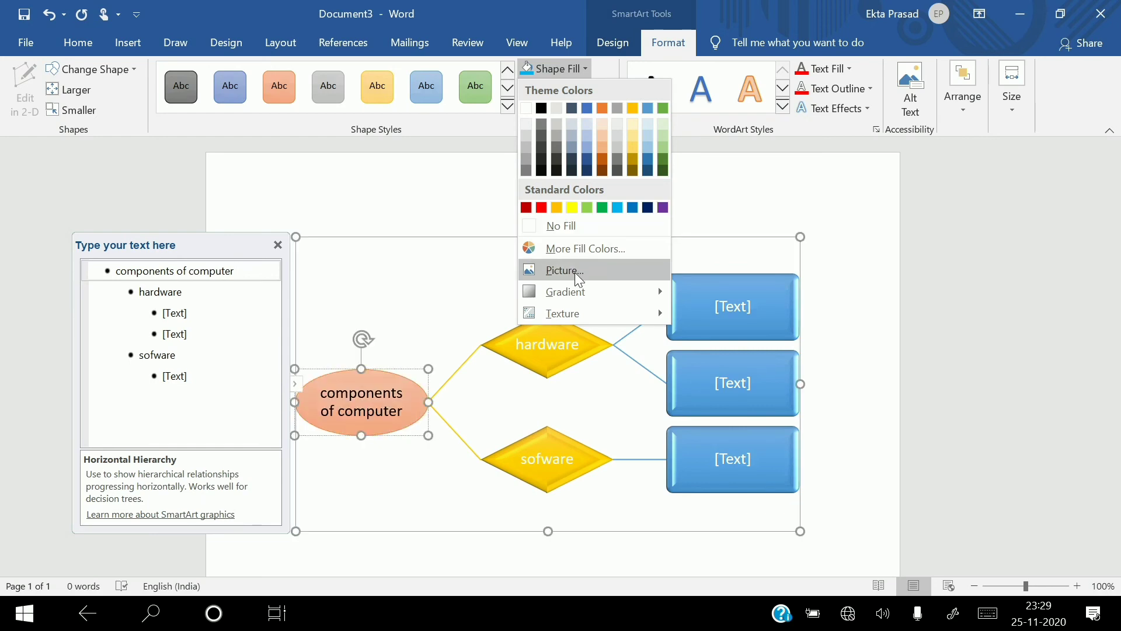
pyautogui.click(617, 207)
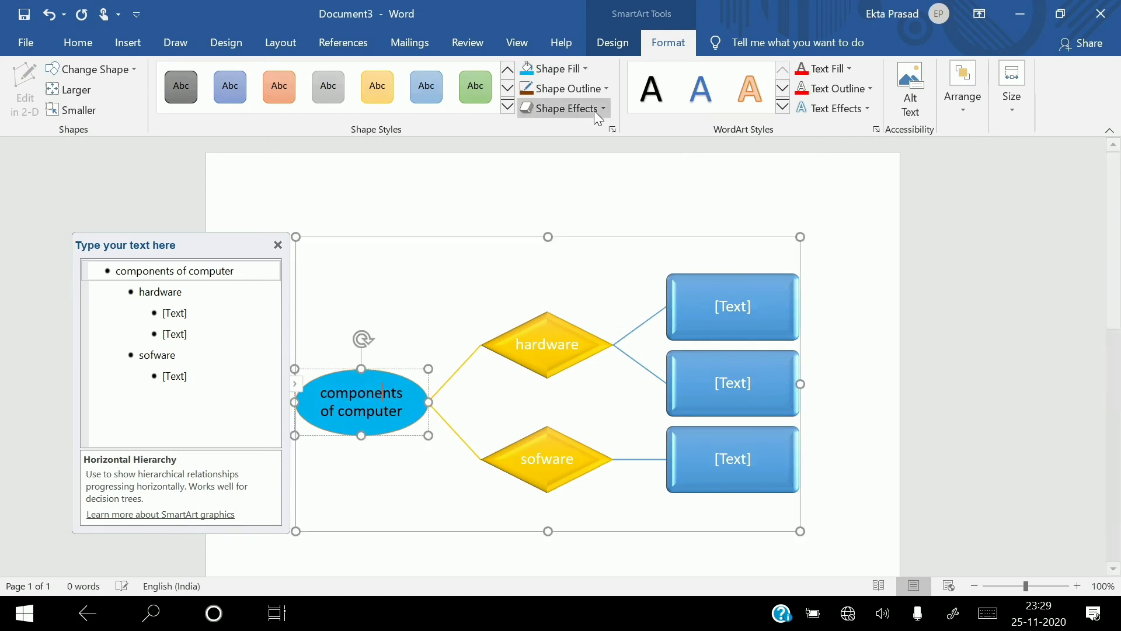
# Give the "components of computer" oval an inner shadow using the Inside: Top preset.
pyautogui.click(600, 90)
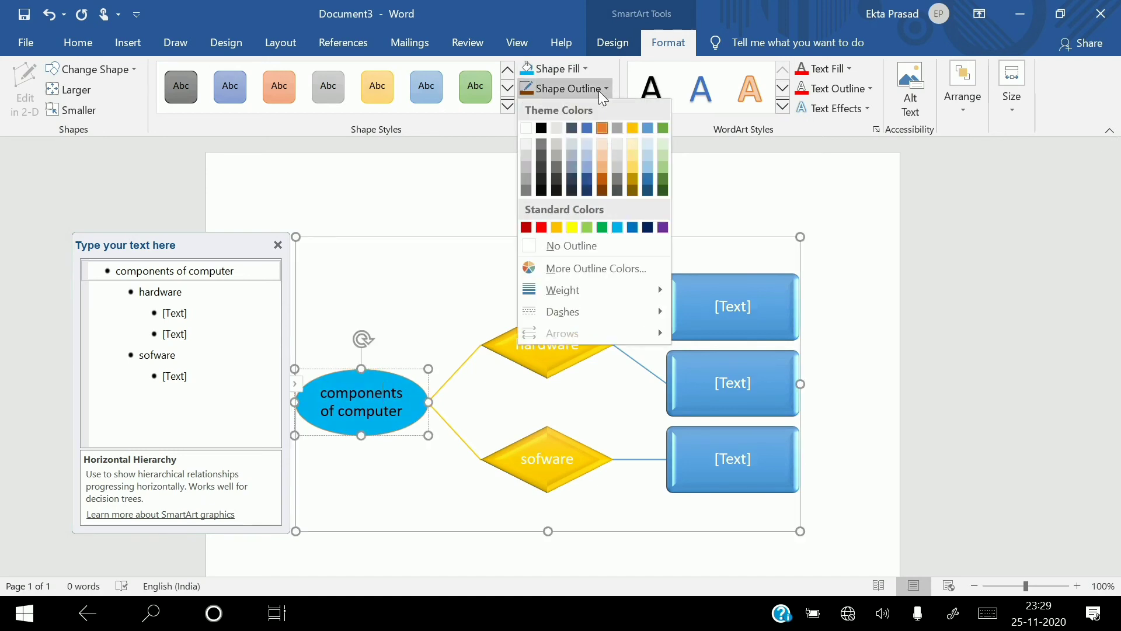
pyautogui.click(600, 180)
pyautogui.click(575, 114)
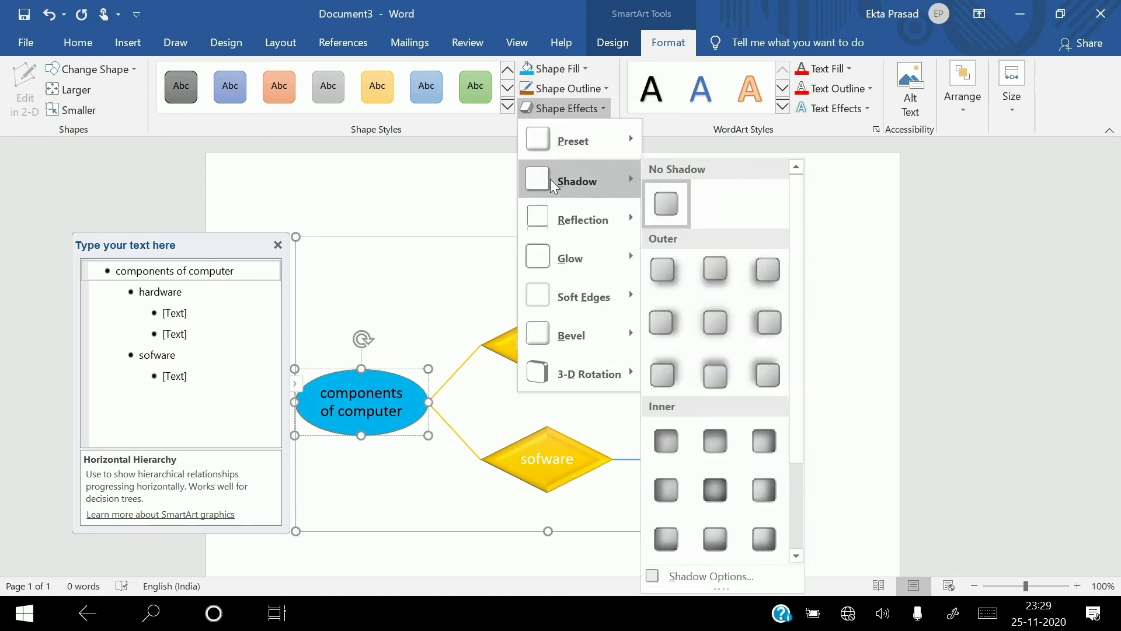
pyautogui.moveTo(566, 369)
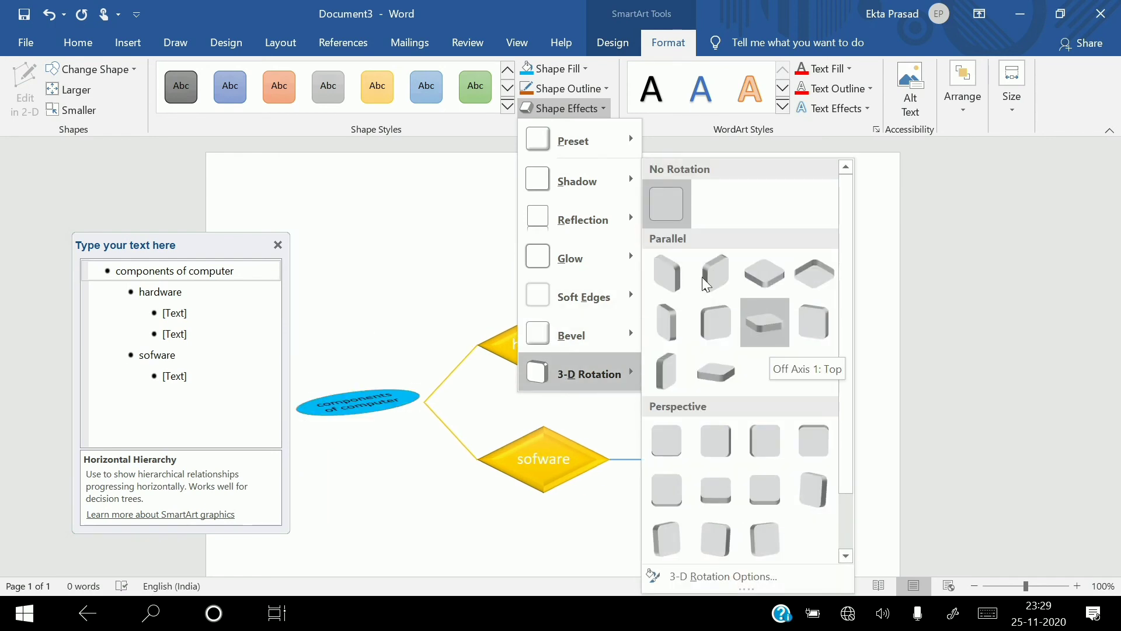
pyautogui.moveTo(624, 193)
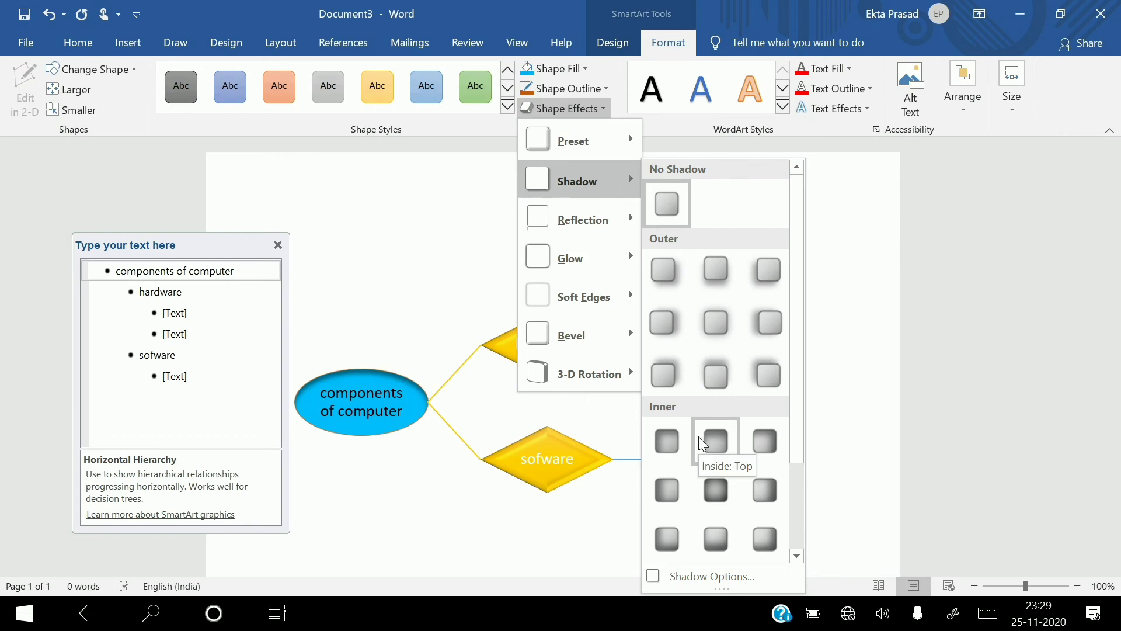
pyautogui.click(716, 441)
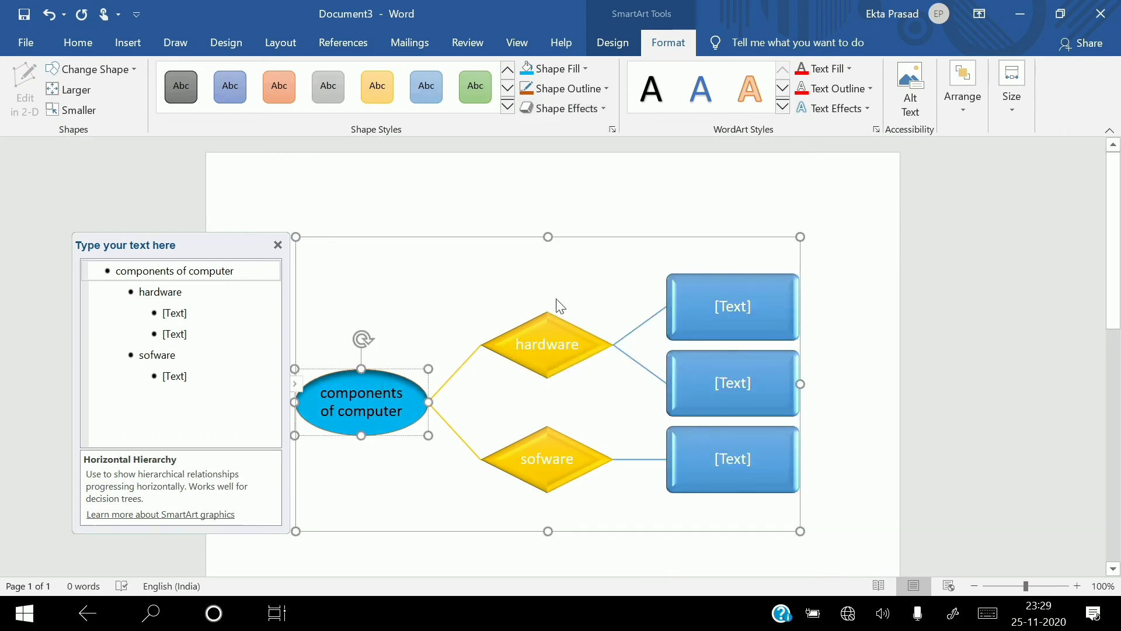
# Apply the blue WordArt style to the "hardware" text and fill the text with the darkest shade of the blue theme color.
pyautogui.click(540, 373)
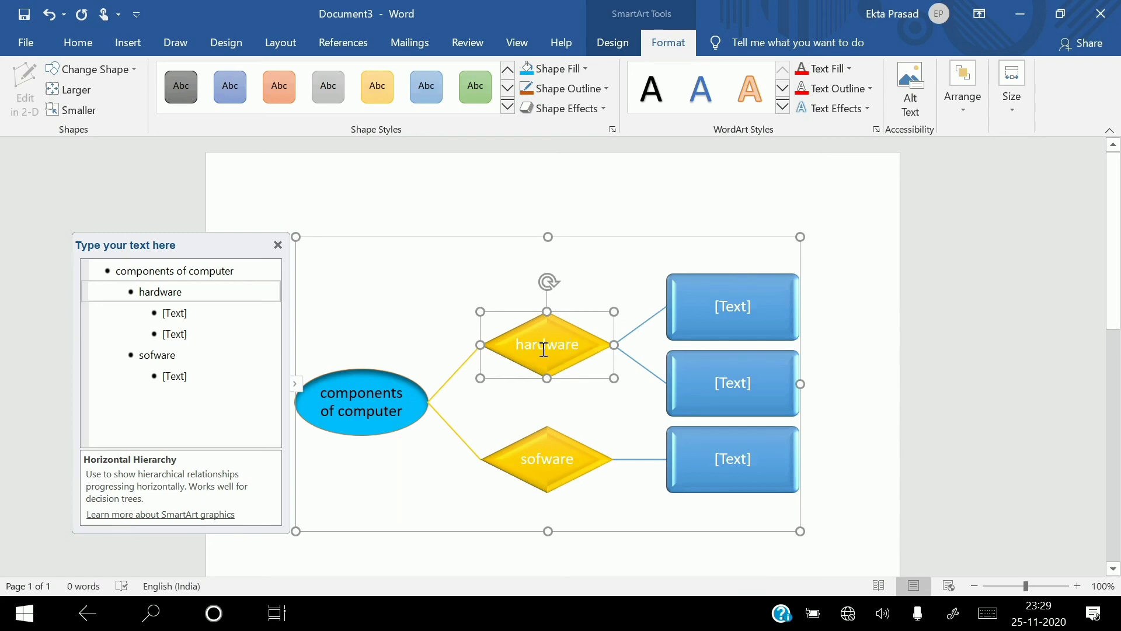
pyautogui.doubleClick(562, 345)
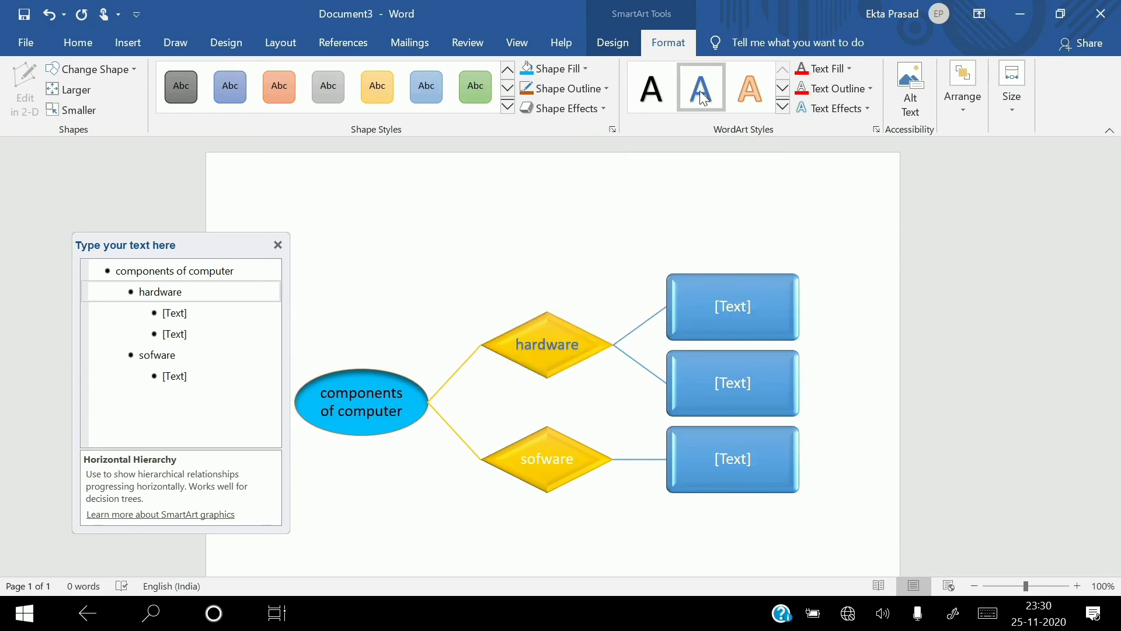
pyautogui.click(851, 70)
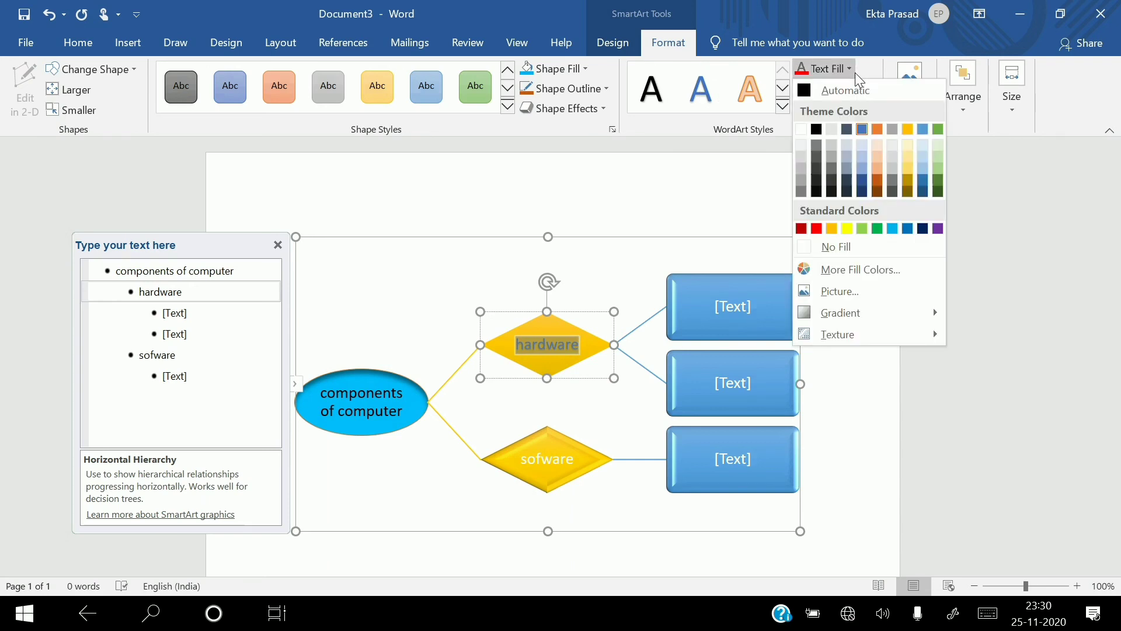
pyautogui.click(860, 192)
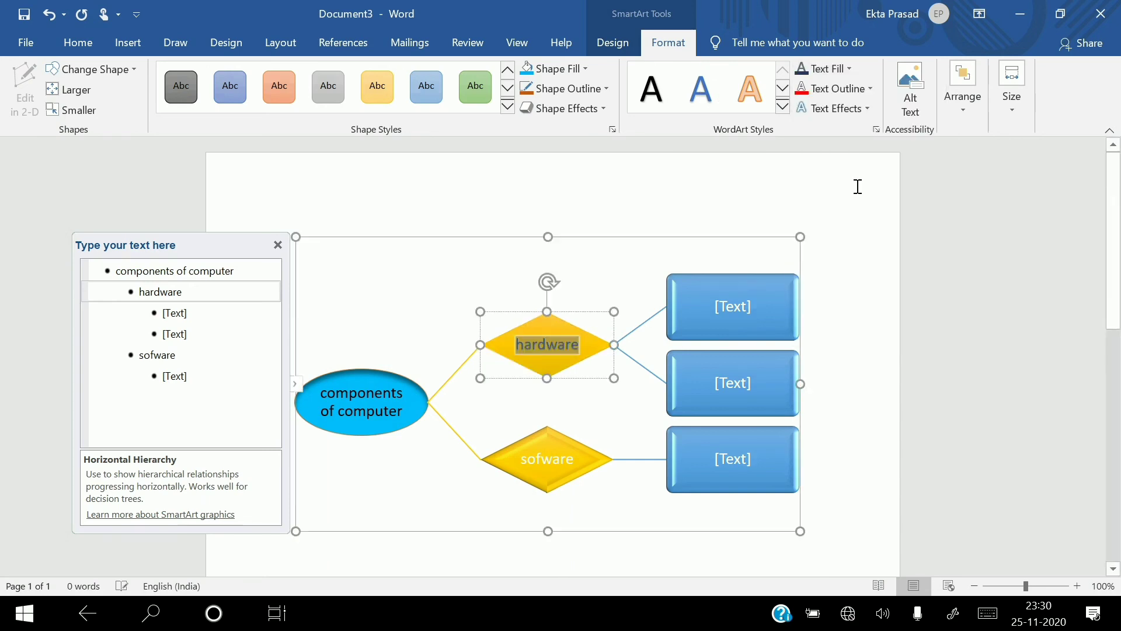
pyautogui.click(864, 109)
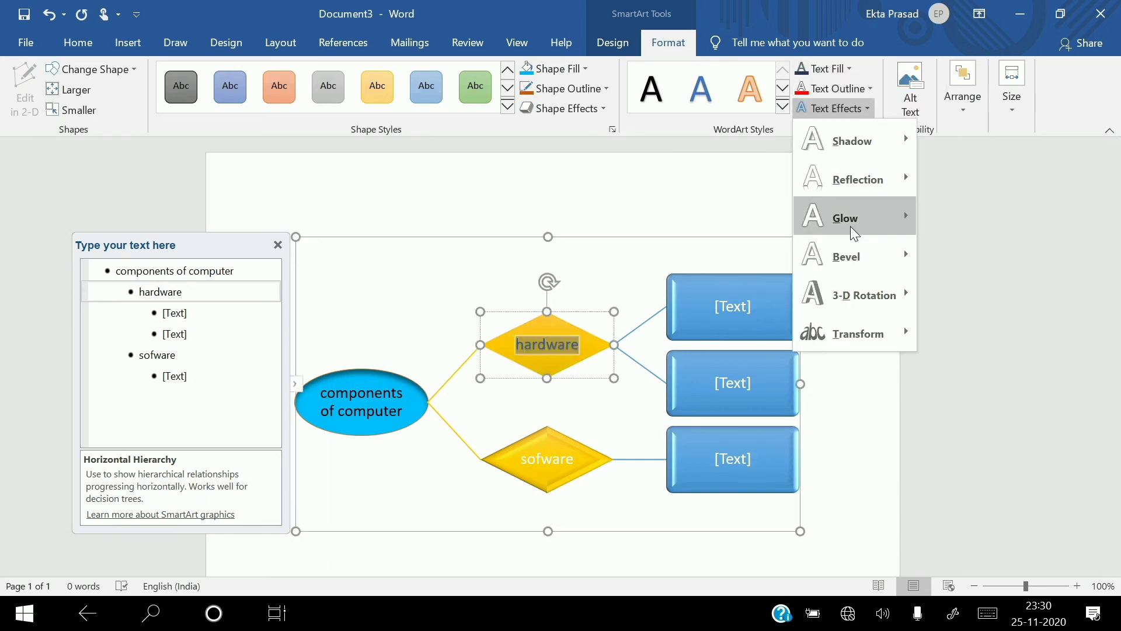
pyautogui.moveTo(851, 252)
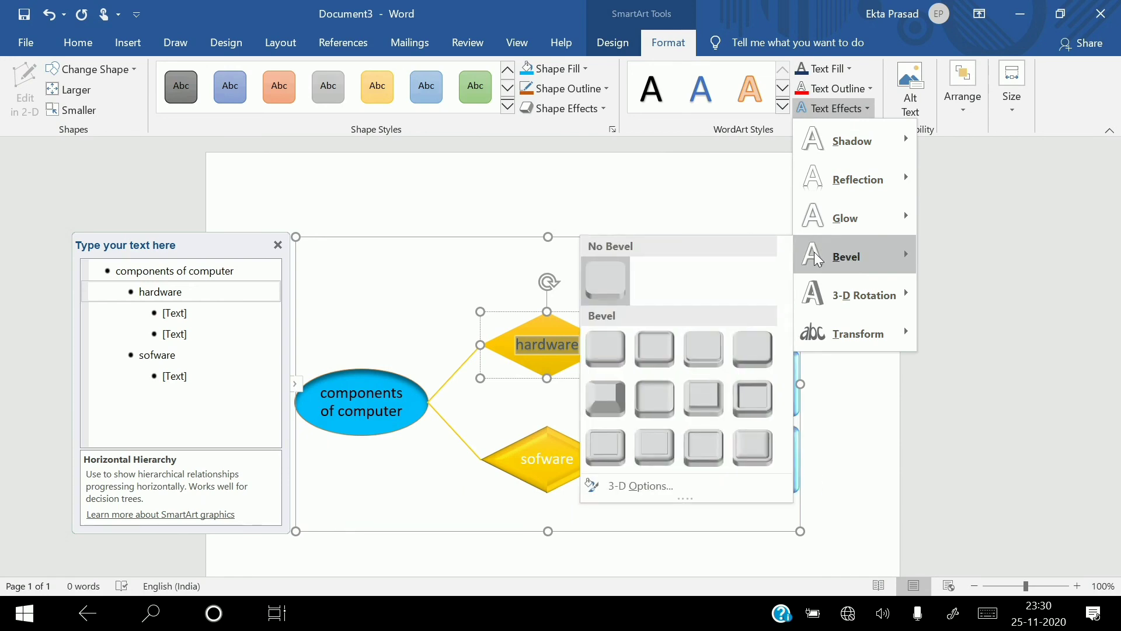
pyautogui.click(481, 294)
pyautogui.click(442, 265)
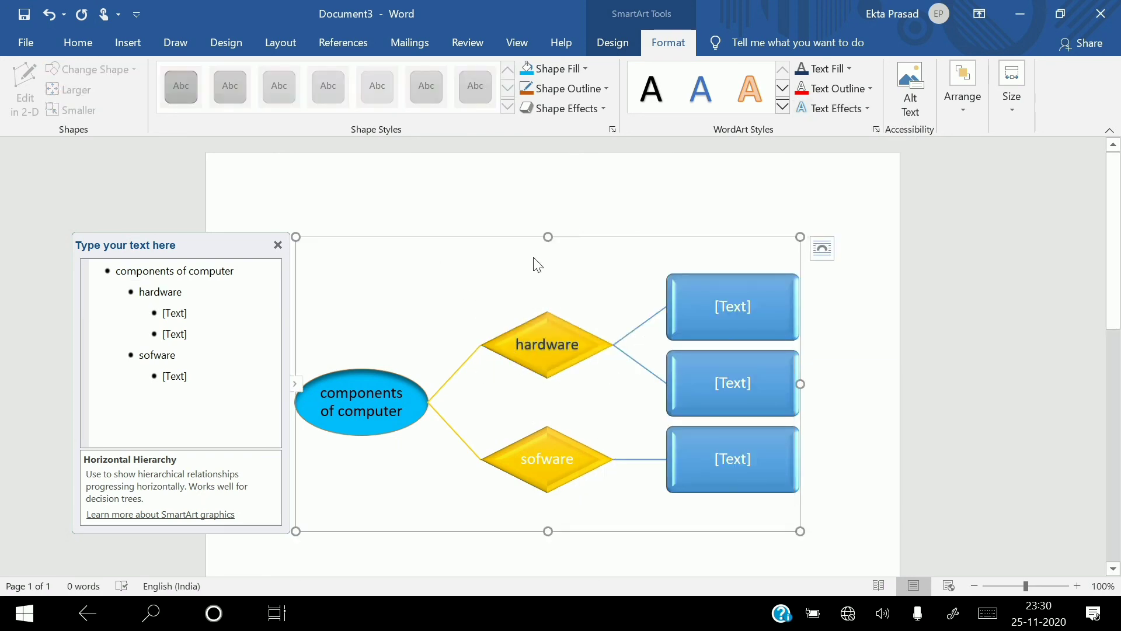
# Apply the orange outlined WordArt style to the "sofware" text in the lower diamond.
pyautogui.click(591, 184)
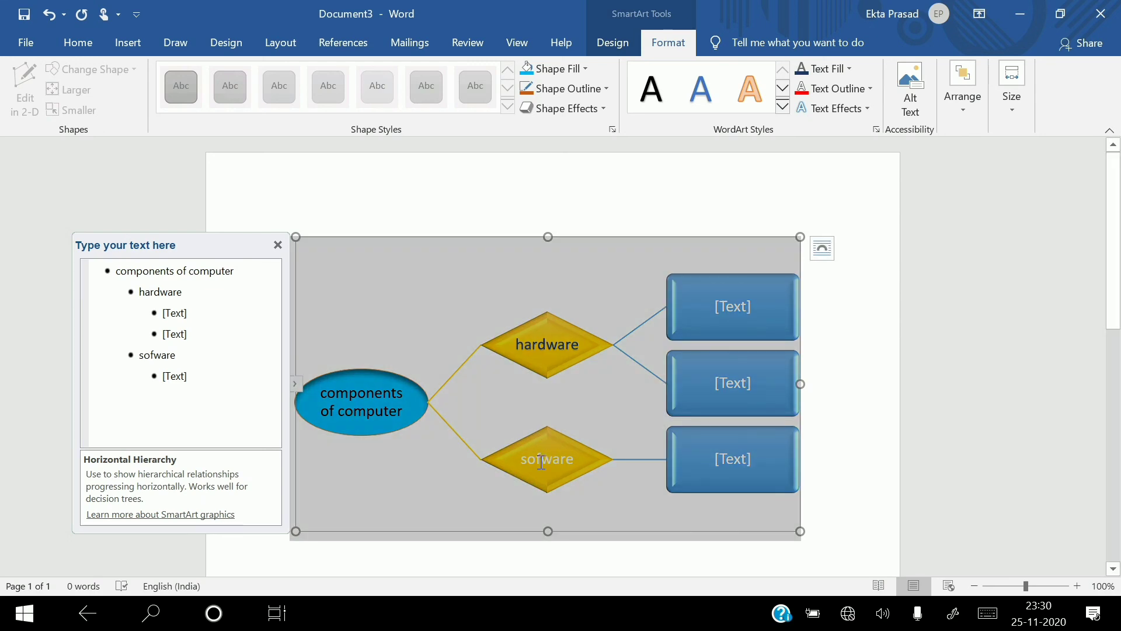
pyautogui.click(540, 481)
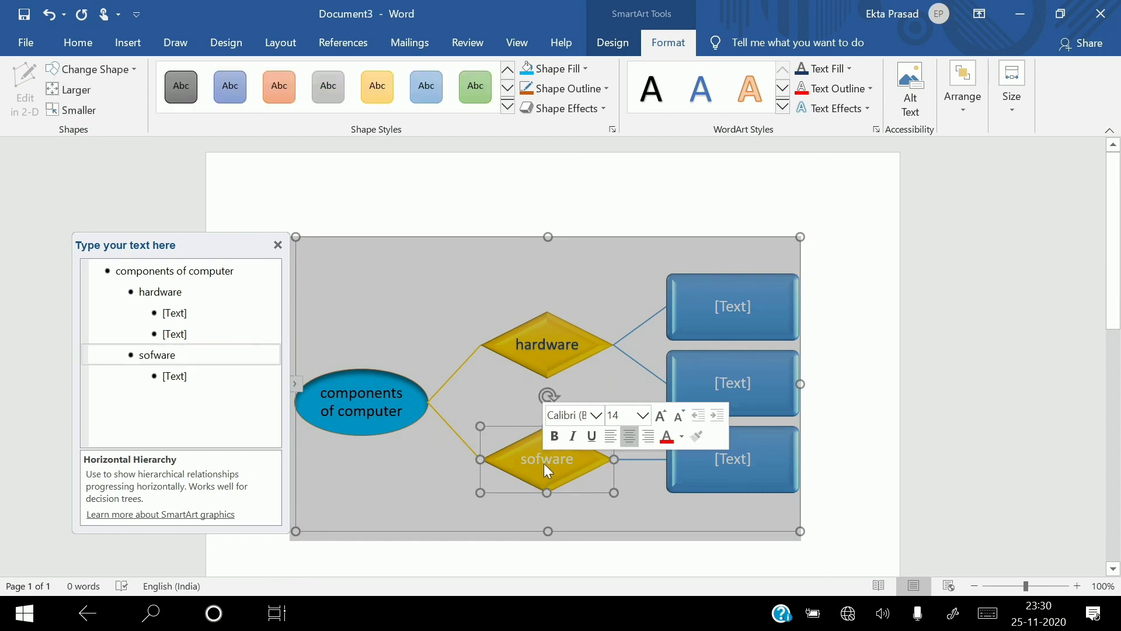
pyautogui.doubleClick(546, 464)
pyautogui.click(759, 88)
pyautogui.click(661, 251)
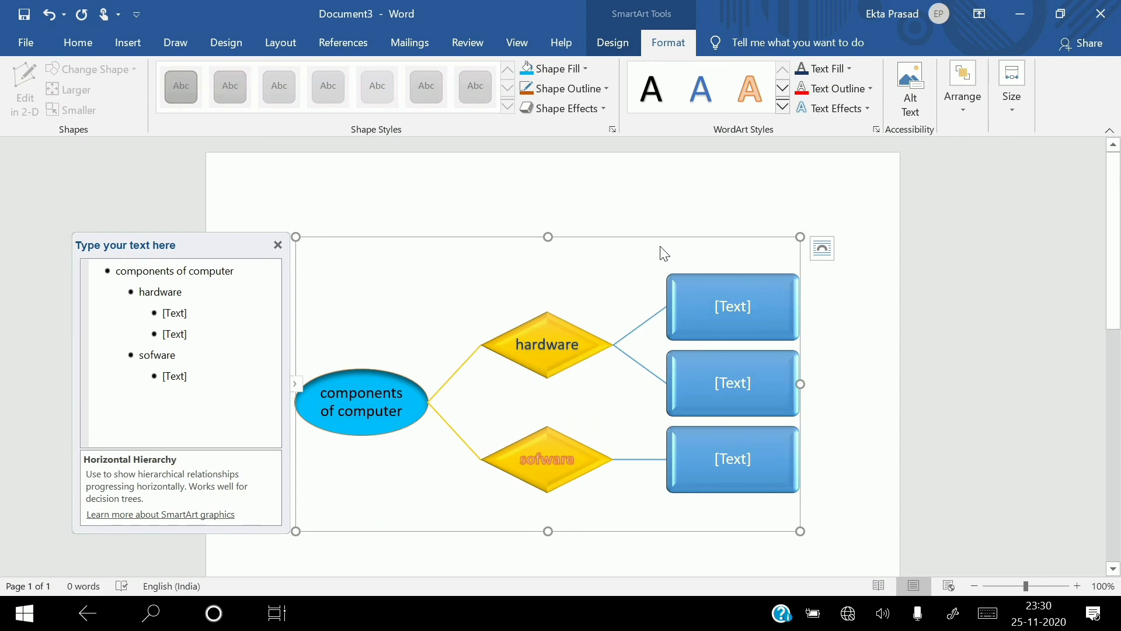